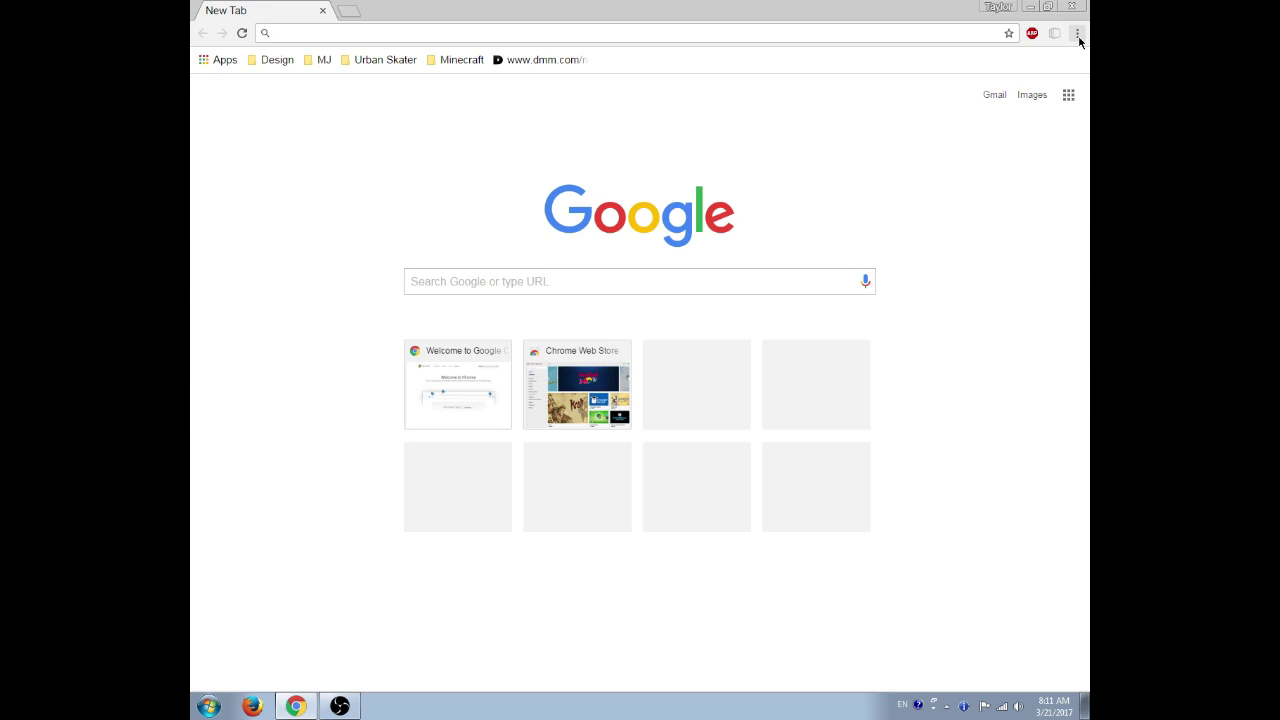
# Step: Open Chrome's settings page and browse through the advanced settings
pyautogui.click(1077, 36)
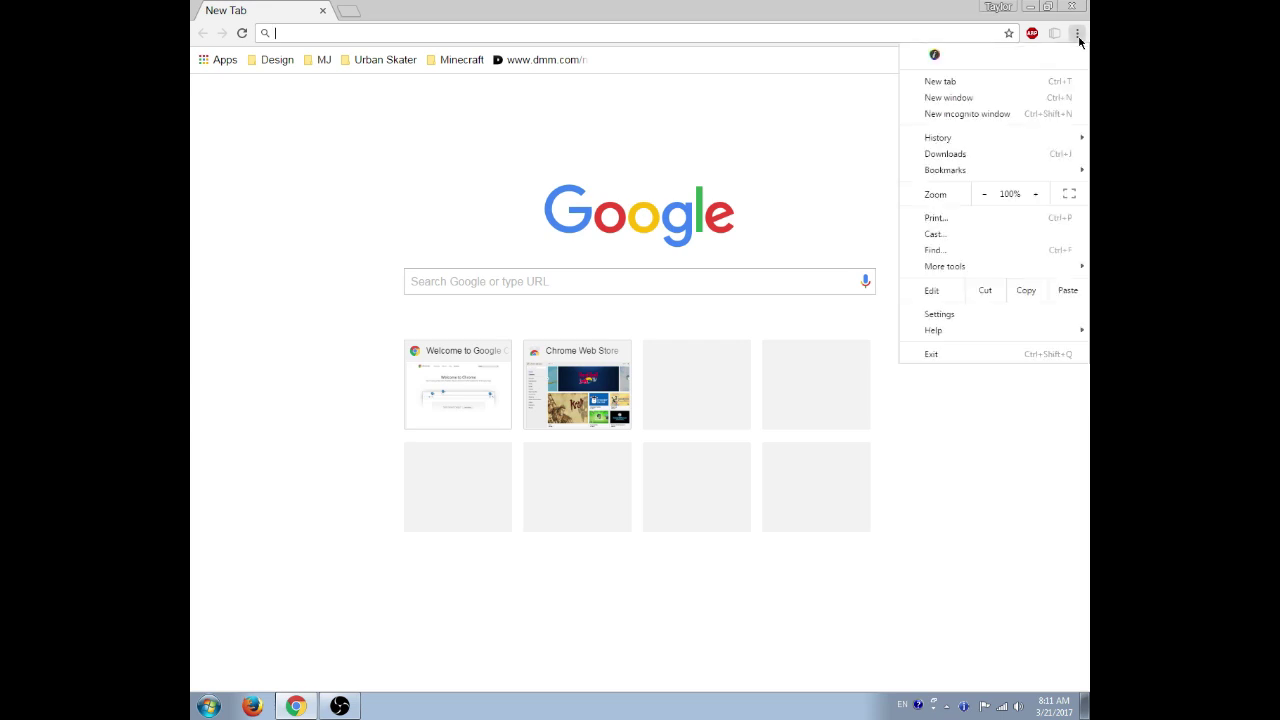
pyautogui.click(973, 317)
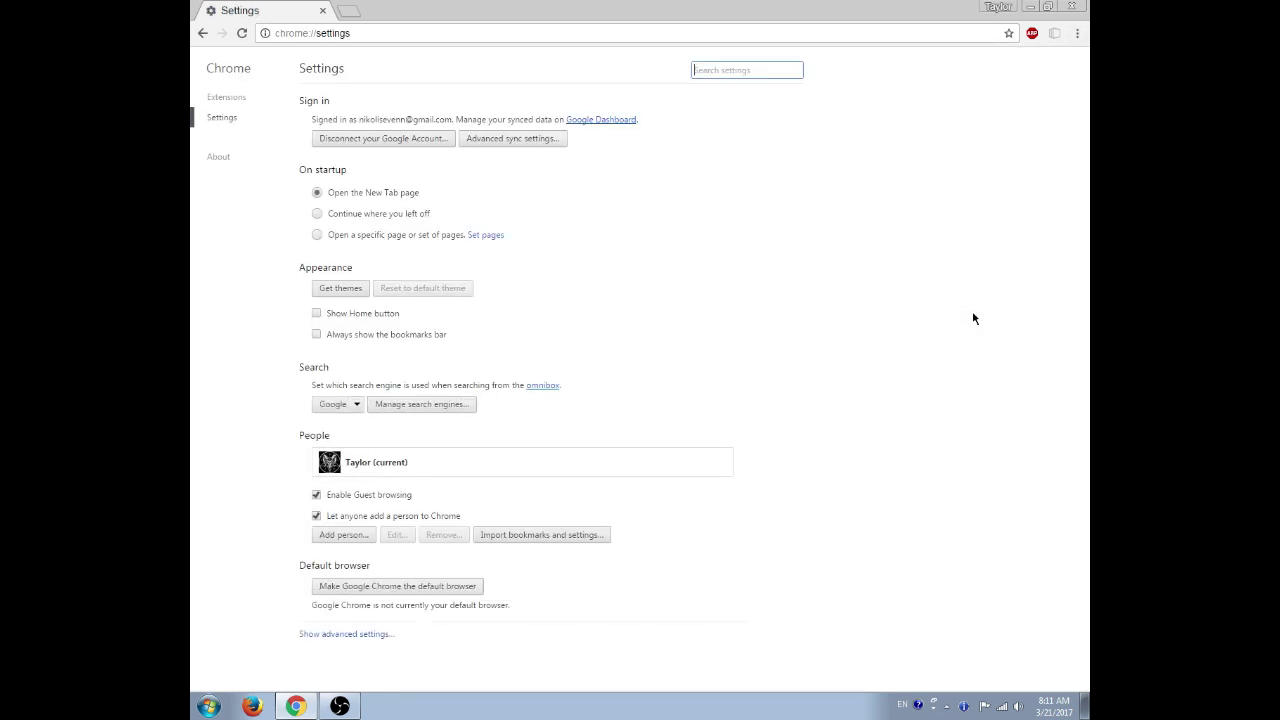
pyautogui.click(338, 636)
pyautogui.scroll(-5, 284, 596)
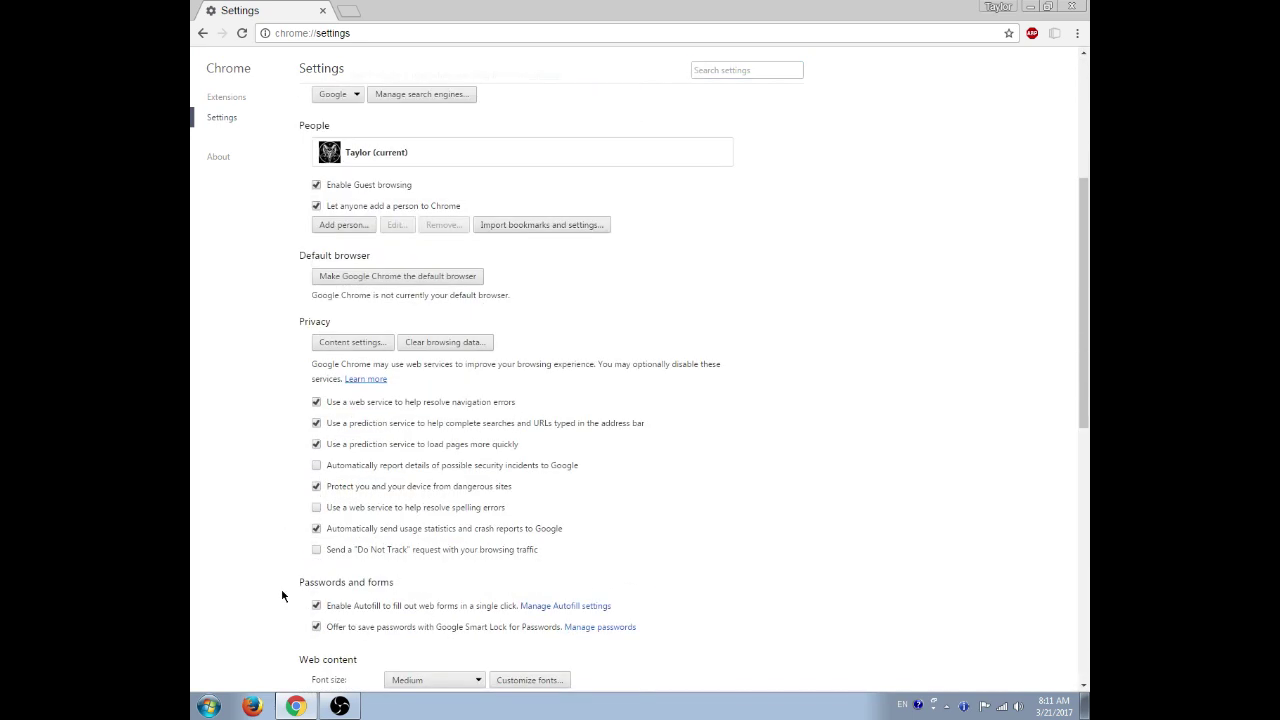
pyautogui.scroll(-2, 282, 596)
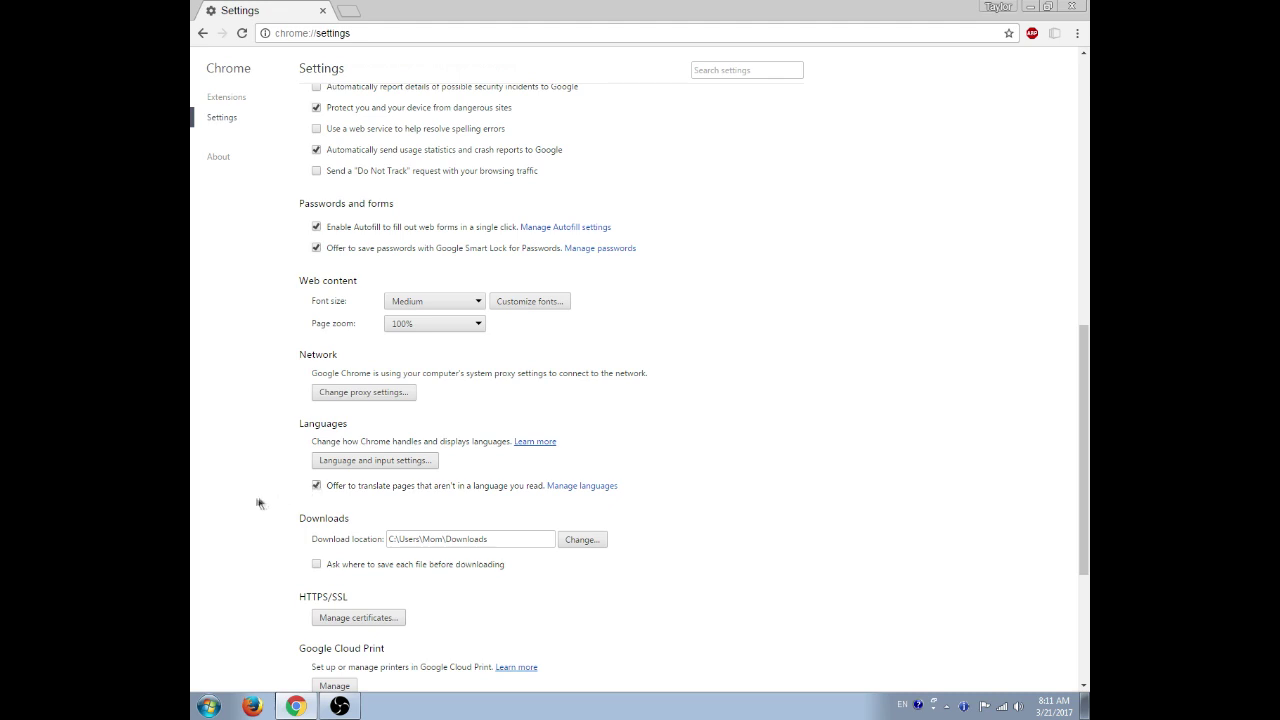
pyautogui.scroll(-3, 250, 503)
pyautogui.scroll(15, 250, 503)
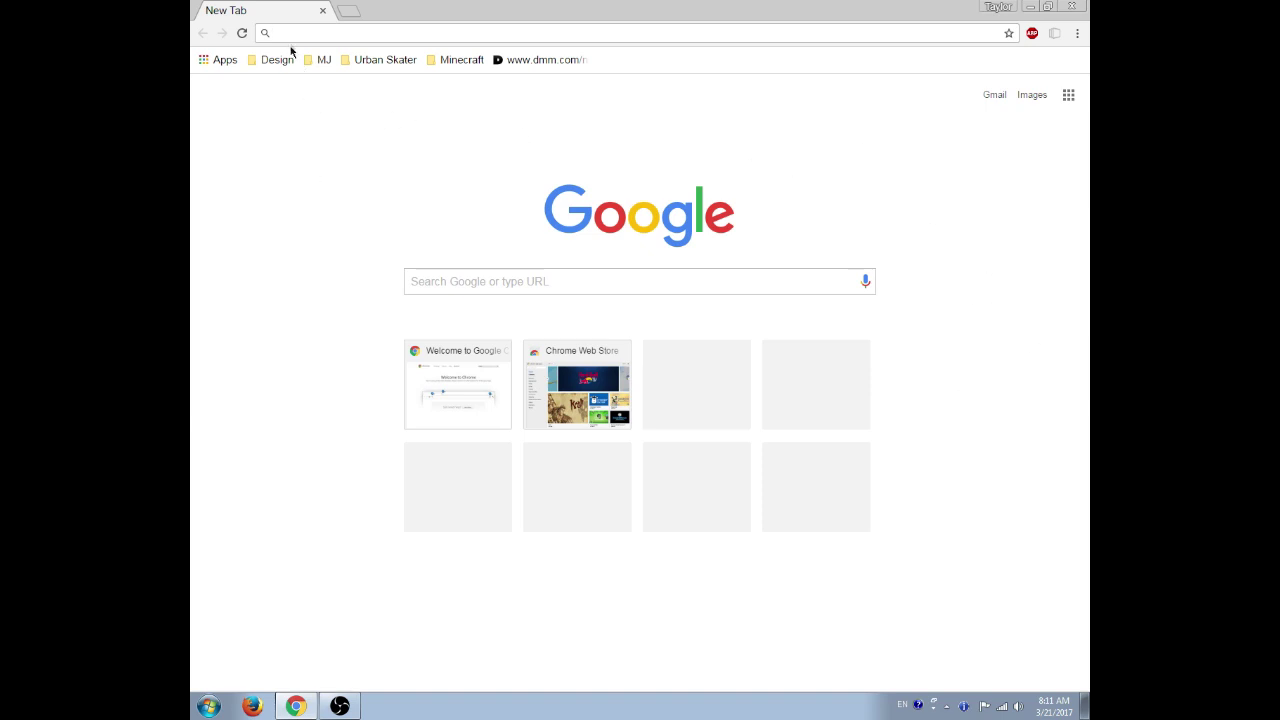
# Step: Search for 'taobao' from the Chrome address bar
pyautogui.click(438, 282)
pyautogui.click(305, 33)
pyautogui.write('taobao')
pyautogui.press('Return')
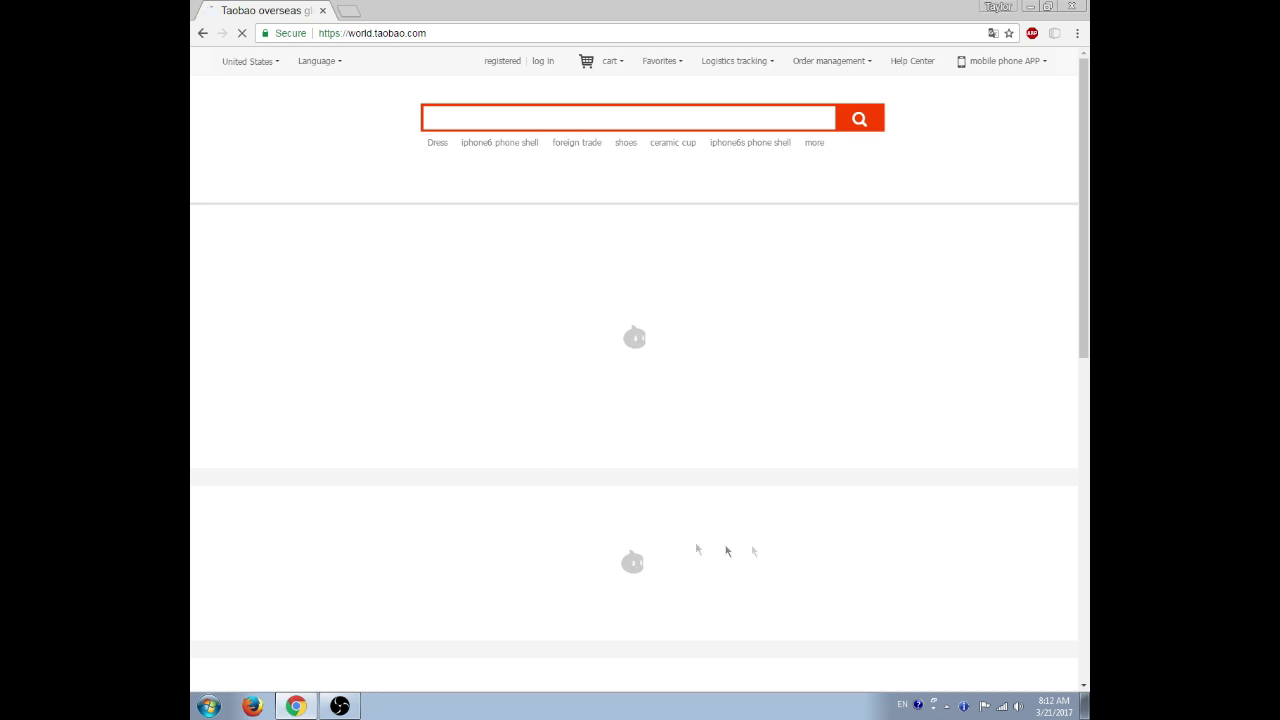
# Step: Revert to the original Chinese, reload, translate world.taobao.com to English, and dismiss the app banner
pyautogui.click(993, 33)
pyautogui.click(941, 97)
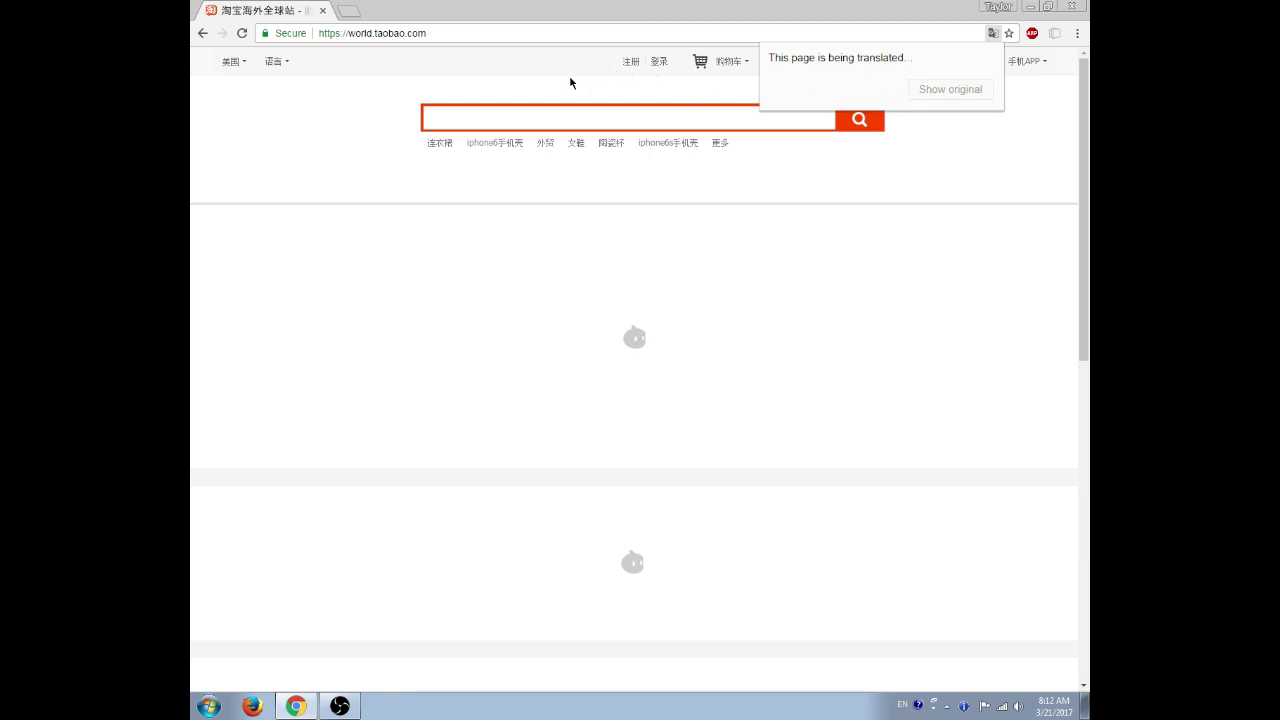
pyautogui.click(241, 38)
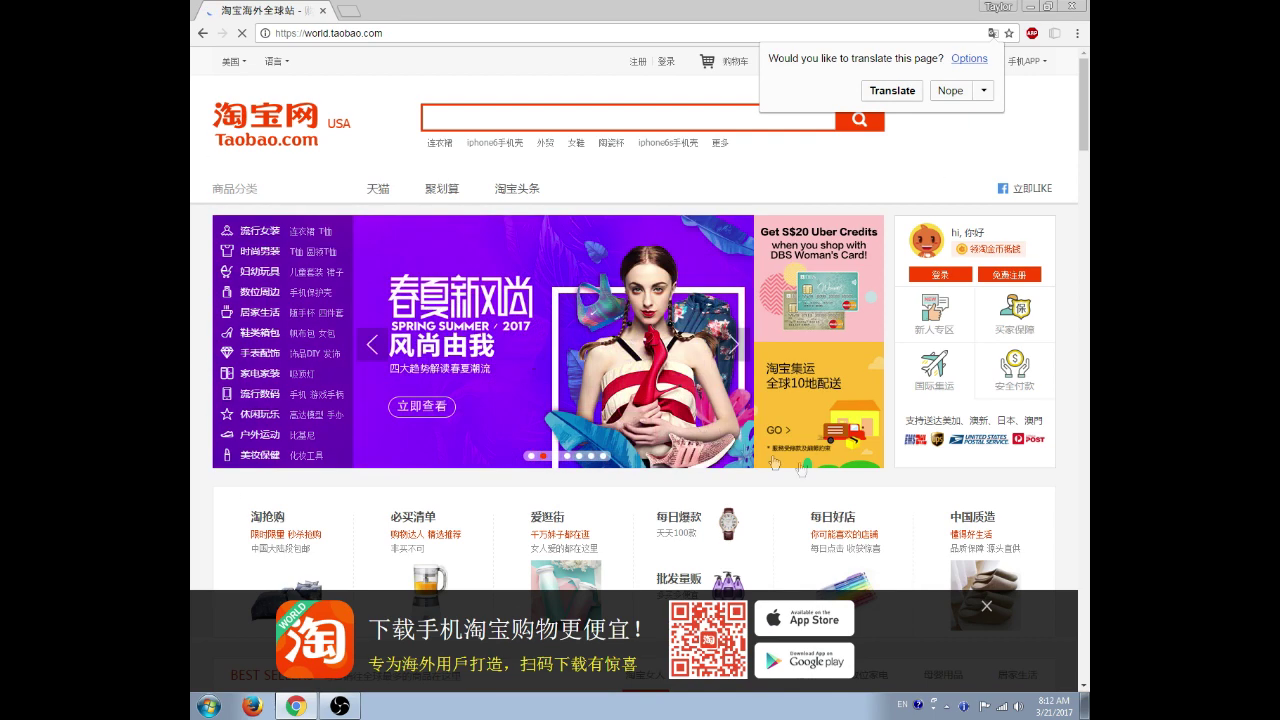
pyautogui.click(887, 91)
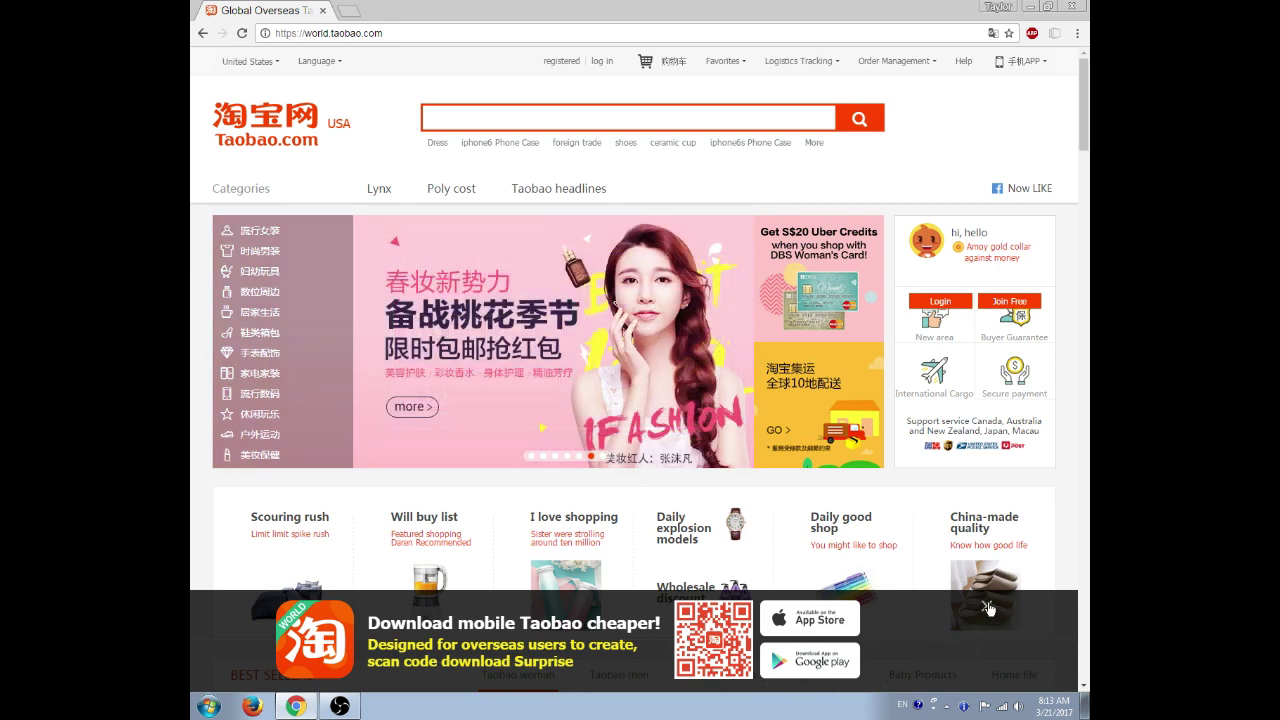
pyautogui.click(987, 607)
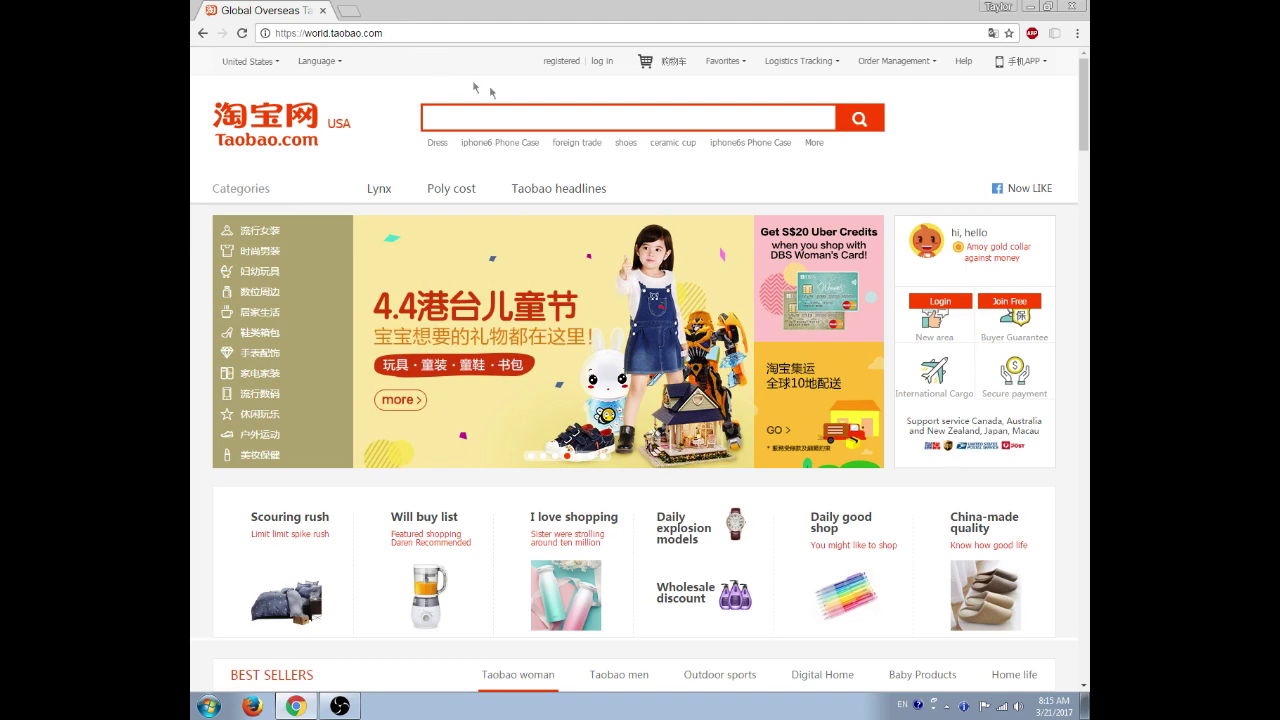
pyautogui.moveTo(558, 69)
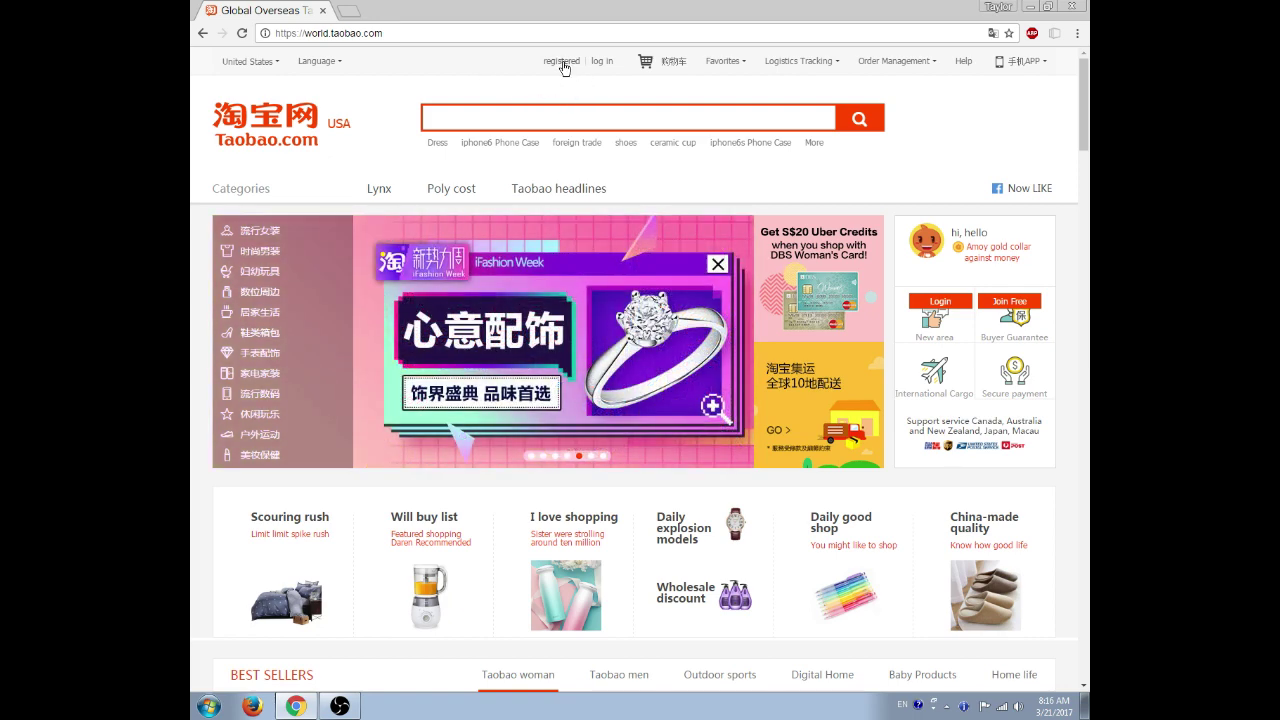
# Step: Open the Taobao registration page in English and enter the mobile phone number
pyautogui.moveTo(564, 68)
pyautogui.click(564, 68)
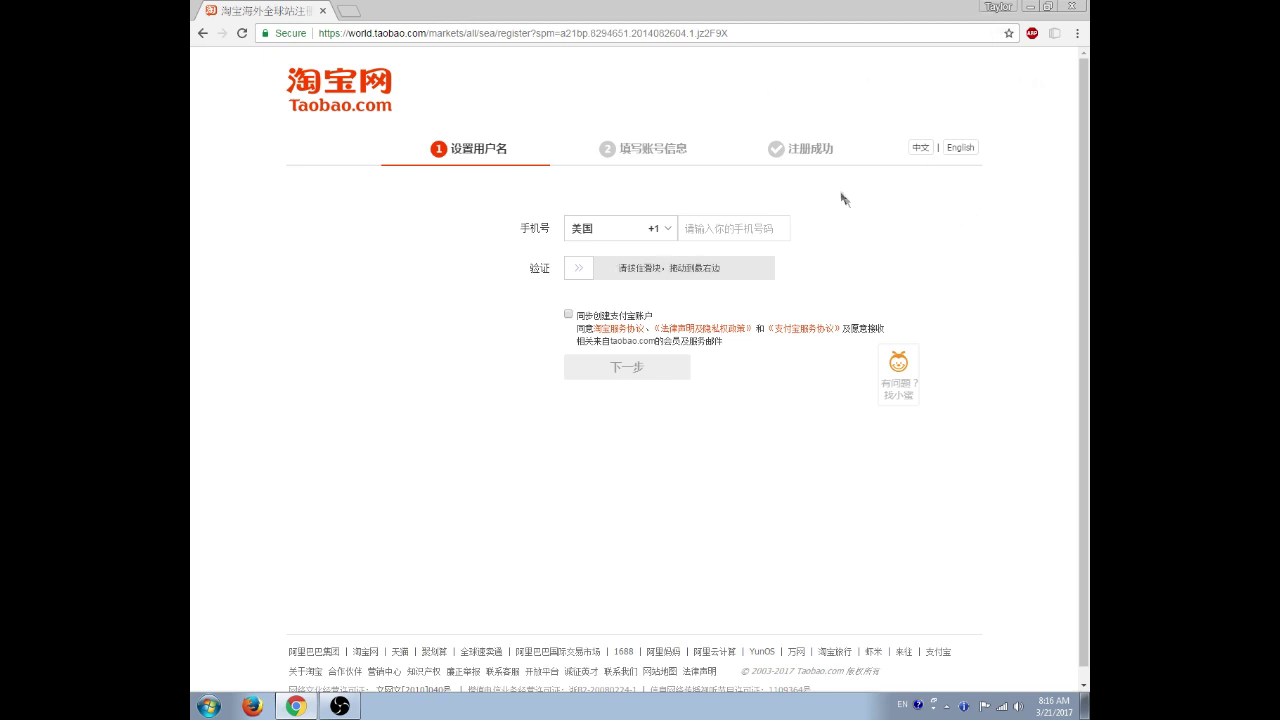
pyautogui.click(966, 149)
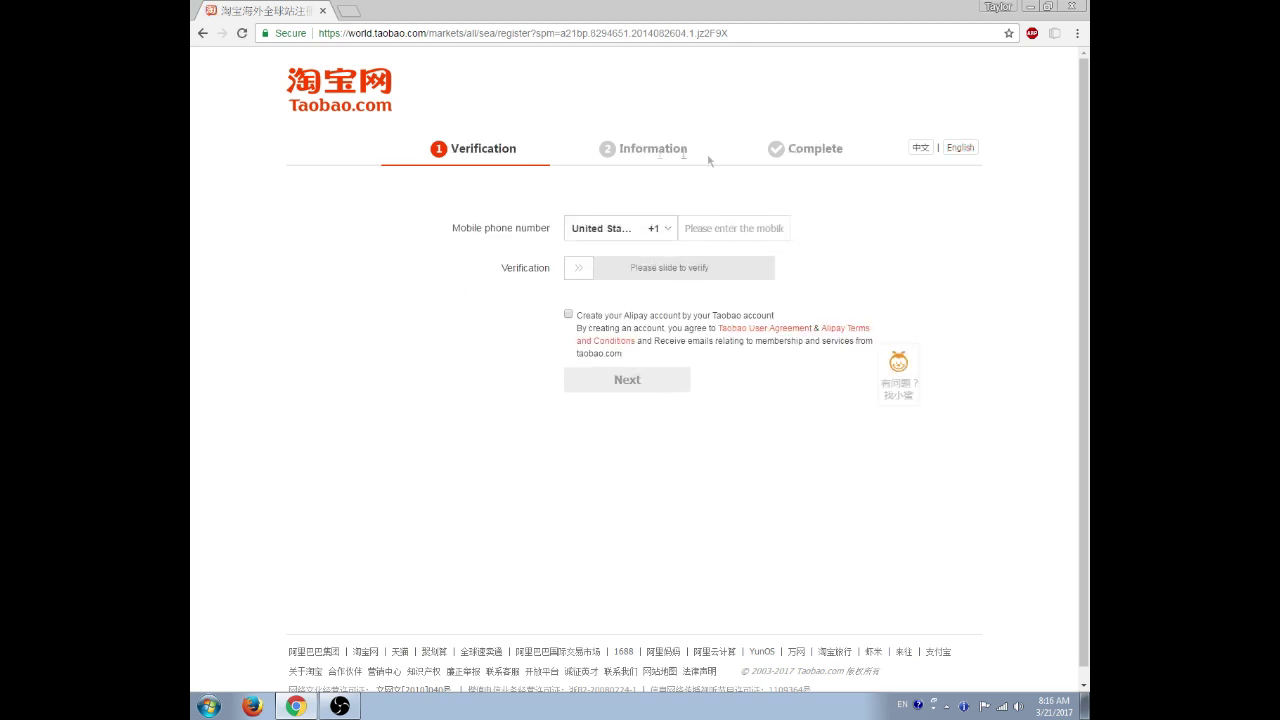
pyautogui.click(728, 230)
pyautogui.write('1')
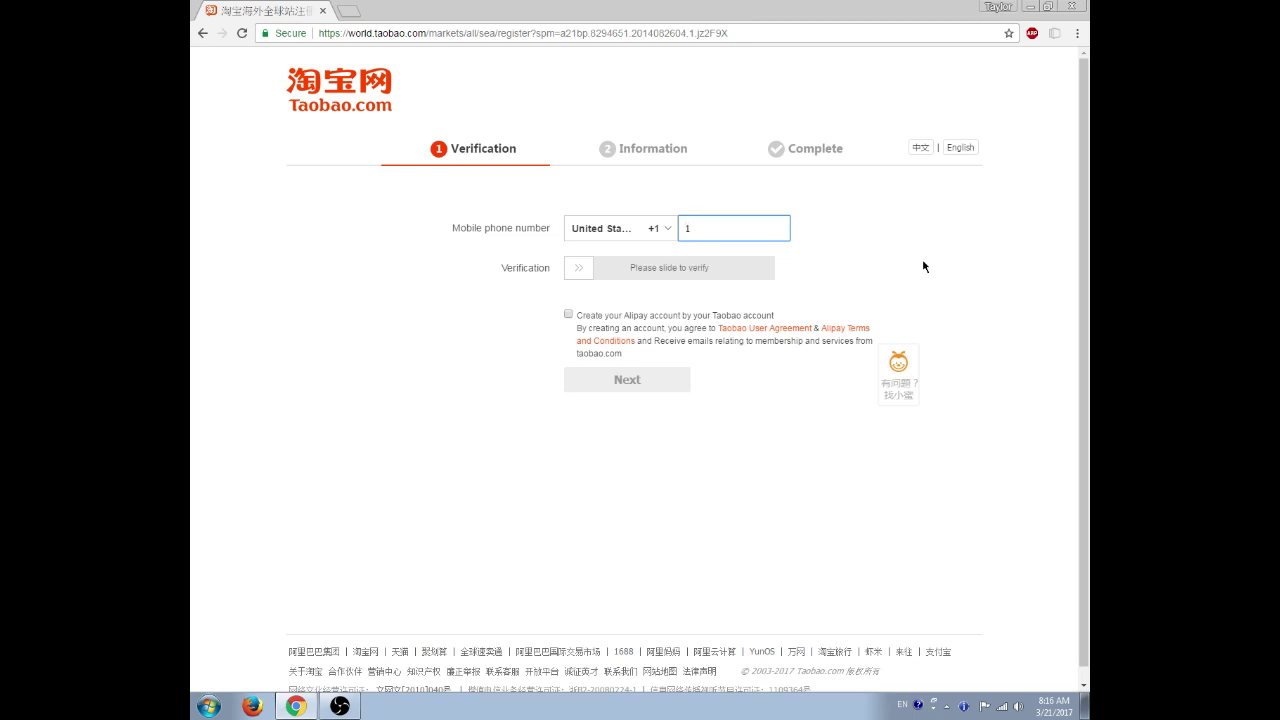
pyautogui.write('30837')
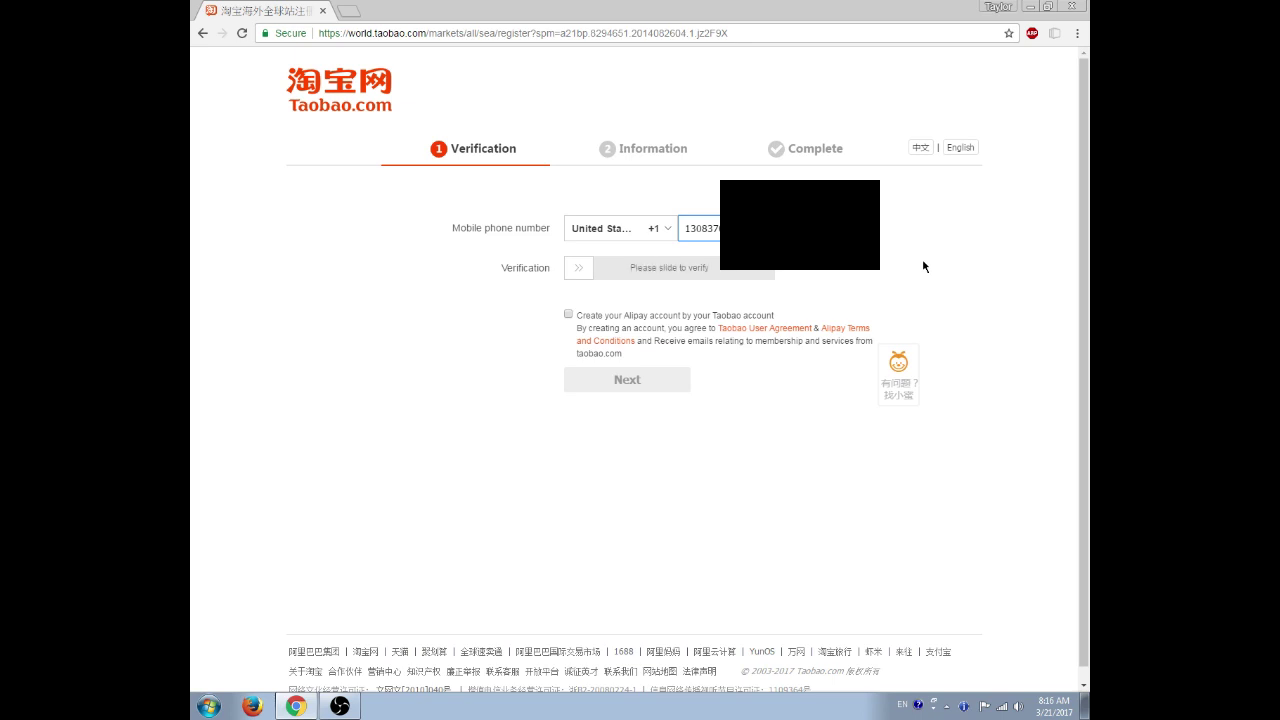
# Step: Keep United States +1 as the phone country code and complete the slide check
pyautogui.click(595, 233)
pyautogui.scroll(1, 590, 250)
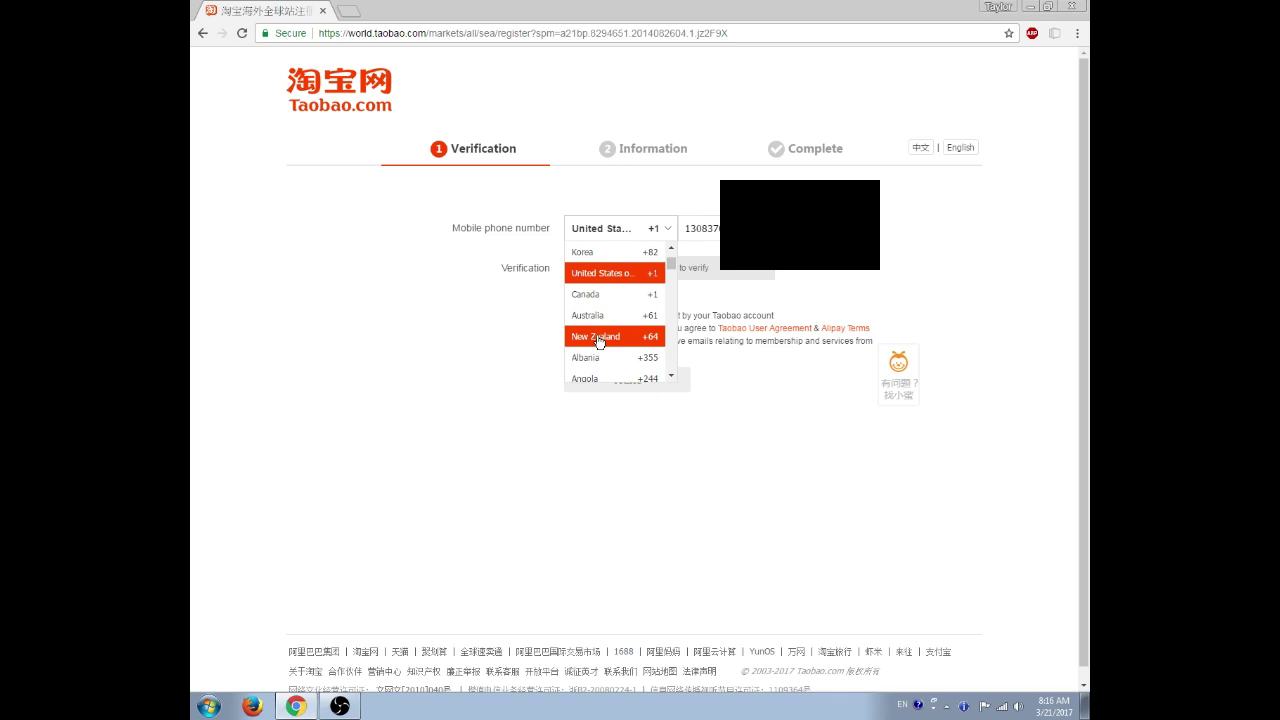
pyautogui.scroll(-15, 630, 300)
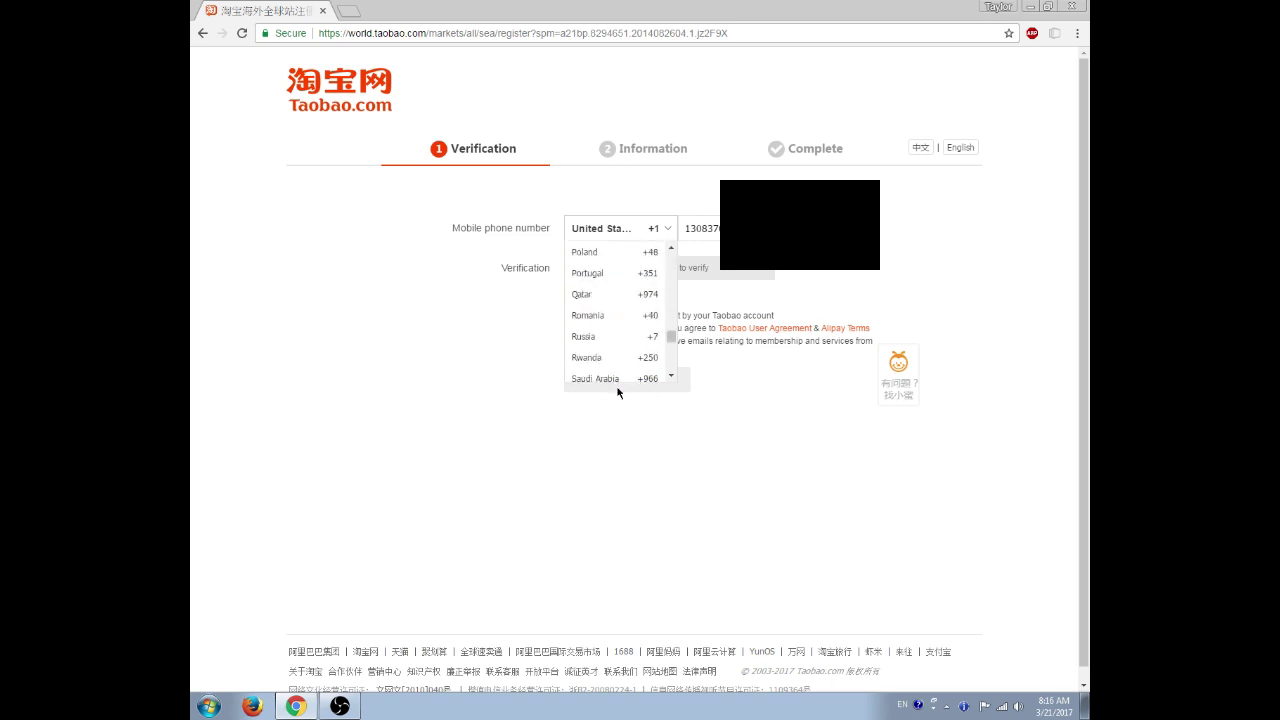
pyautogui.click(610, 208)
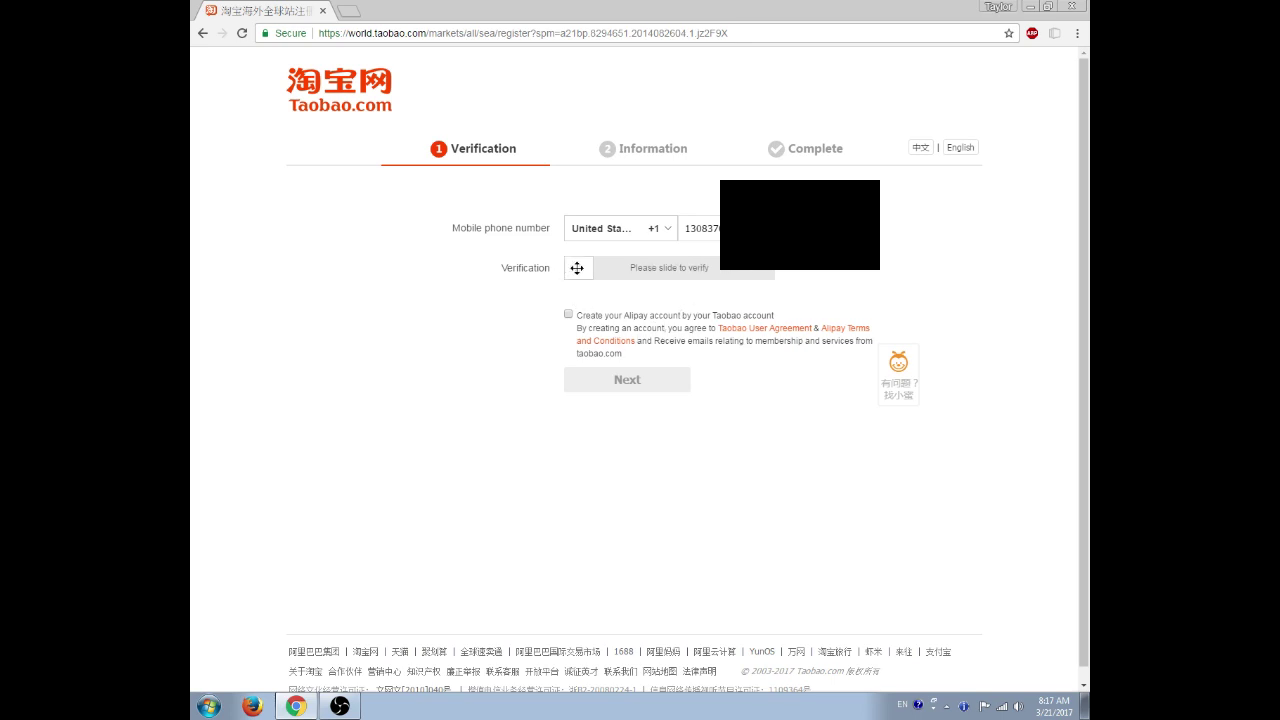
pyautogui.moveTo(577, 268); pyautogui.dragTo(760, 268)
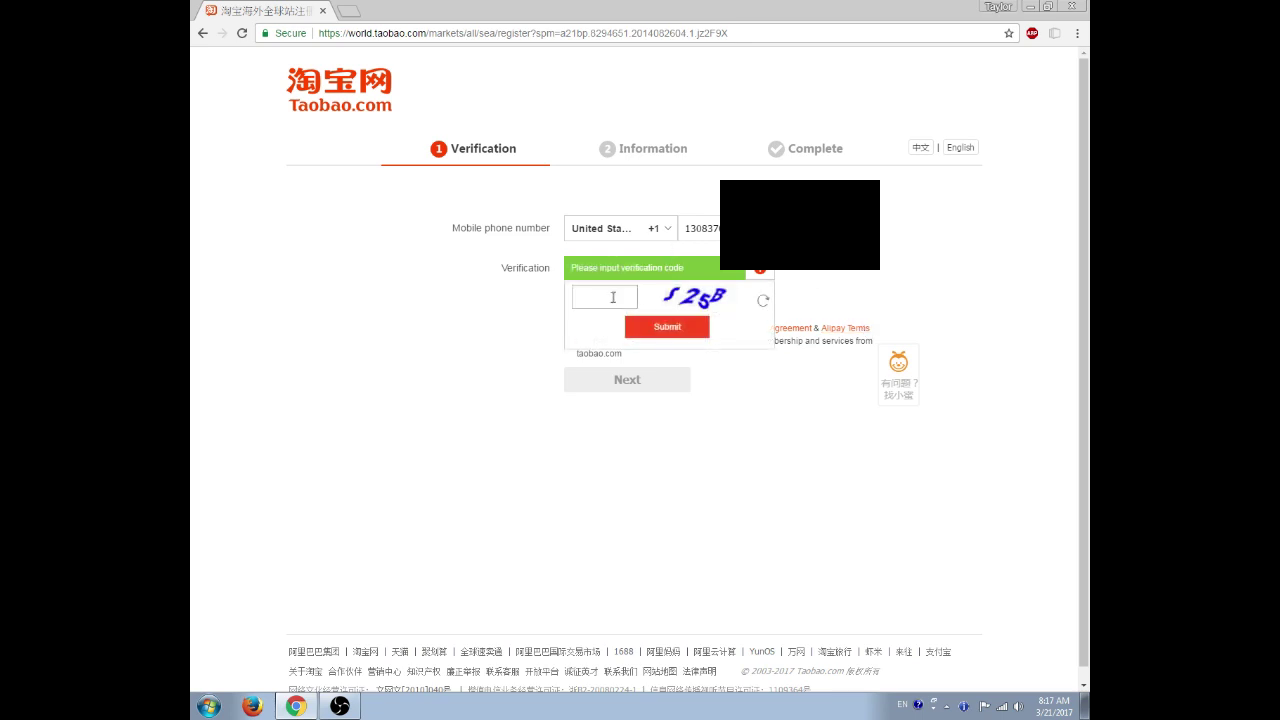
# Step: Submit the picture verification code, then agree to create an Alipay account and accept the terms
pyautogui.click(609, 298)
pyautogui.write('s25B')
pyautogui.click(657, 330)
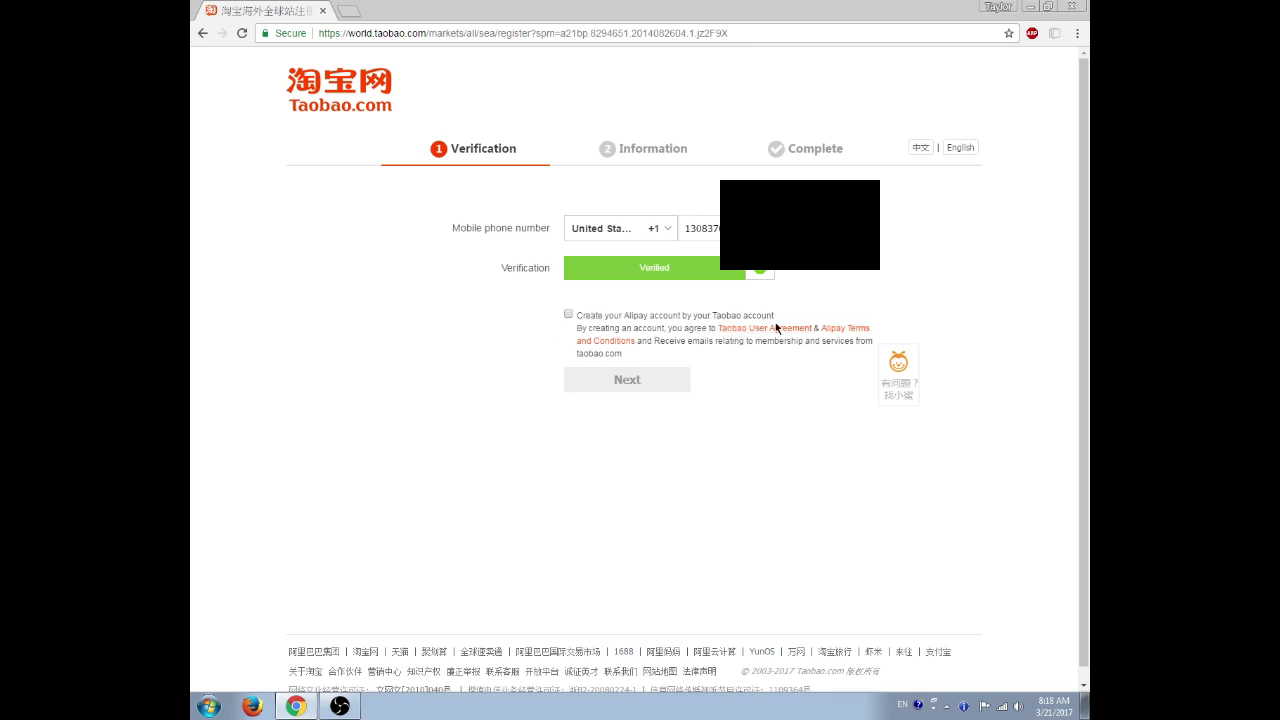
pyautogui.click(569, 315)
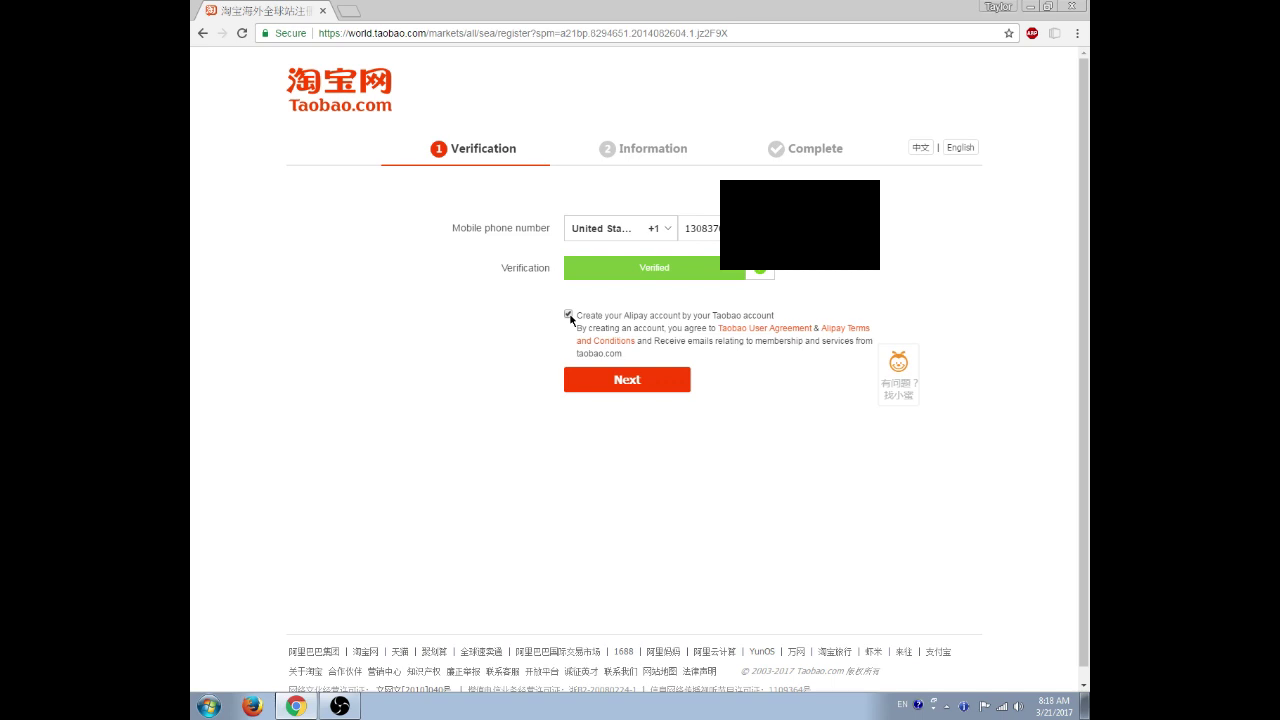
# Step: Continue to phone verification, then close the Verify mobile phone dialog to return to the form
pyautogui.click(636, 388)
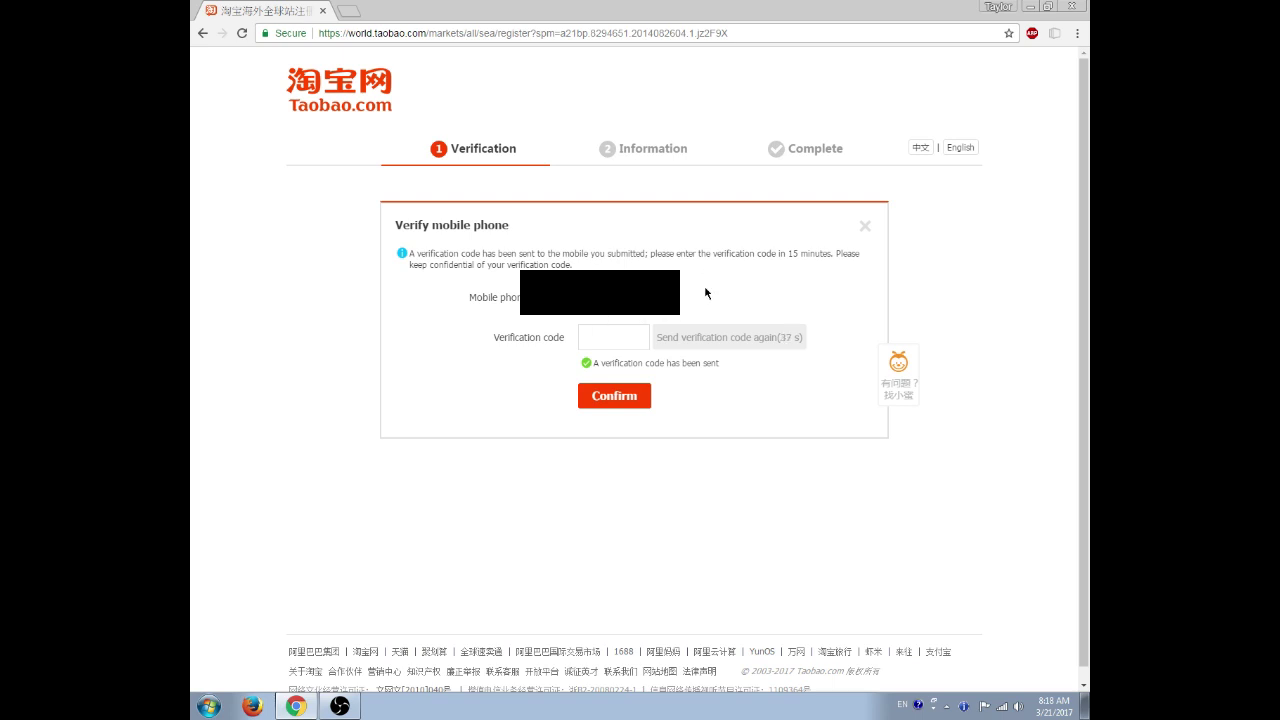
pyautogui.click(630, 341)
pyautogui.click(865, 226)
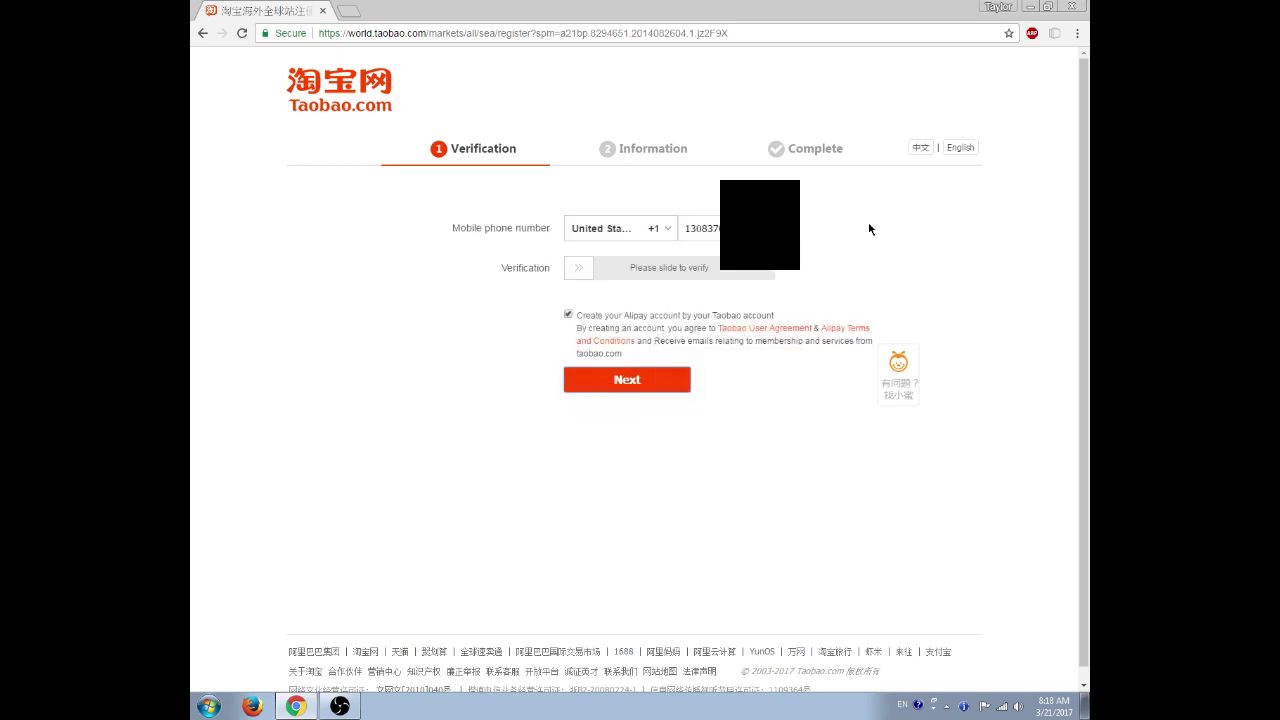
pyautogui.click(687, 228)
# Step: Delete the leading 1 from the phone number, redo the slide and picture checks, and request a texted code
pyautogui.press('Delete')
pyautogui.moveTo(576, 268); pyautogui.dragTo(760, 268)
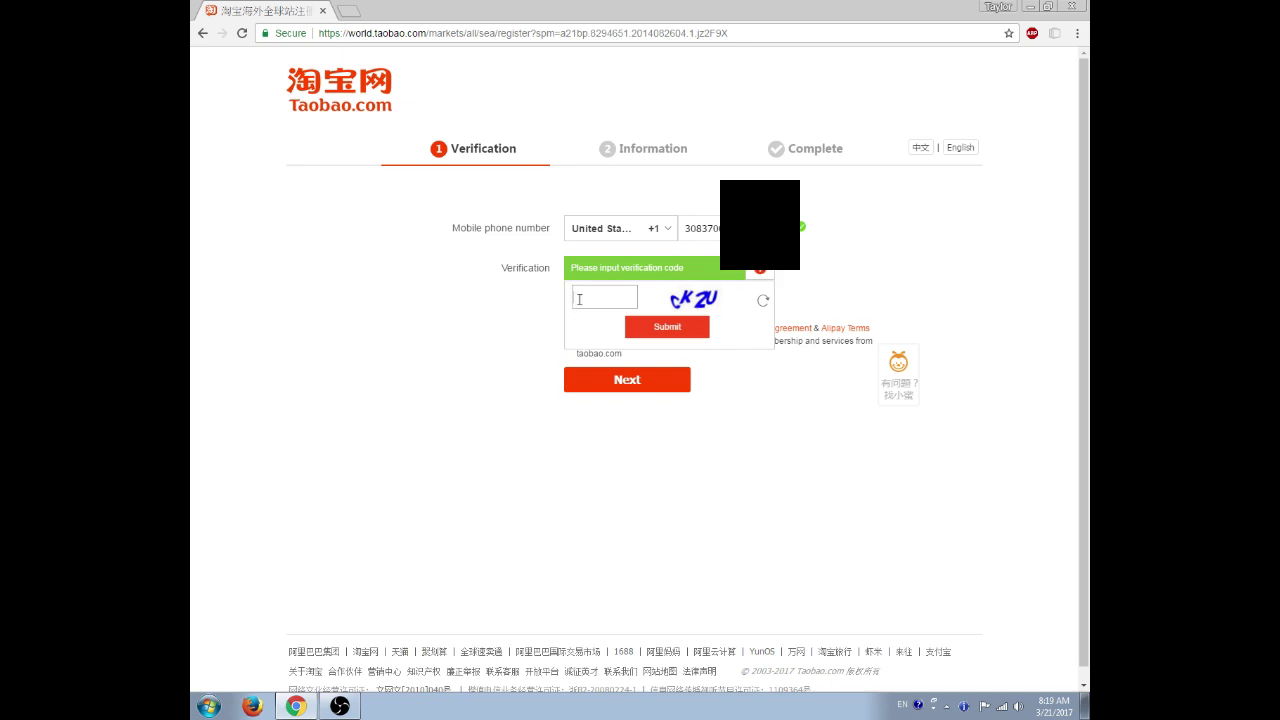
pyautogui.write('ck2U')
pyautogui.click(674, 326)
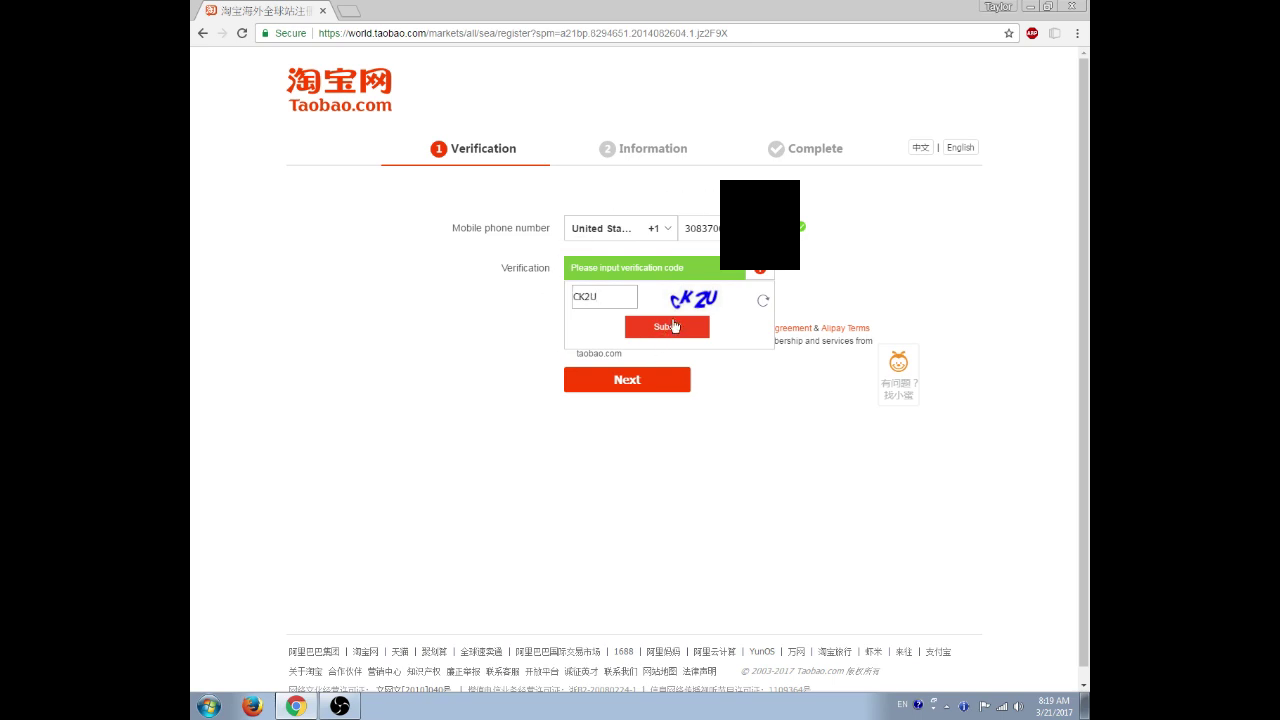
pyautogui.click(633, 392)
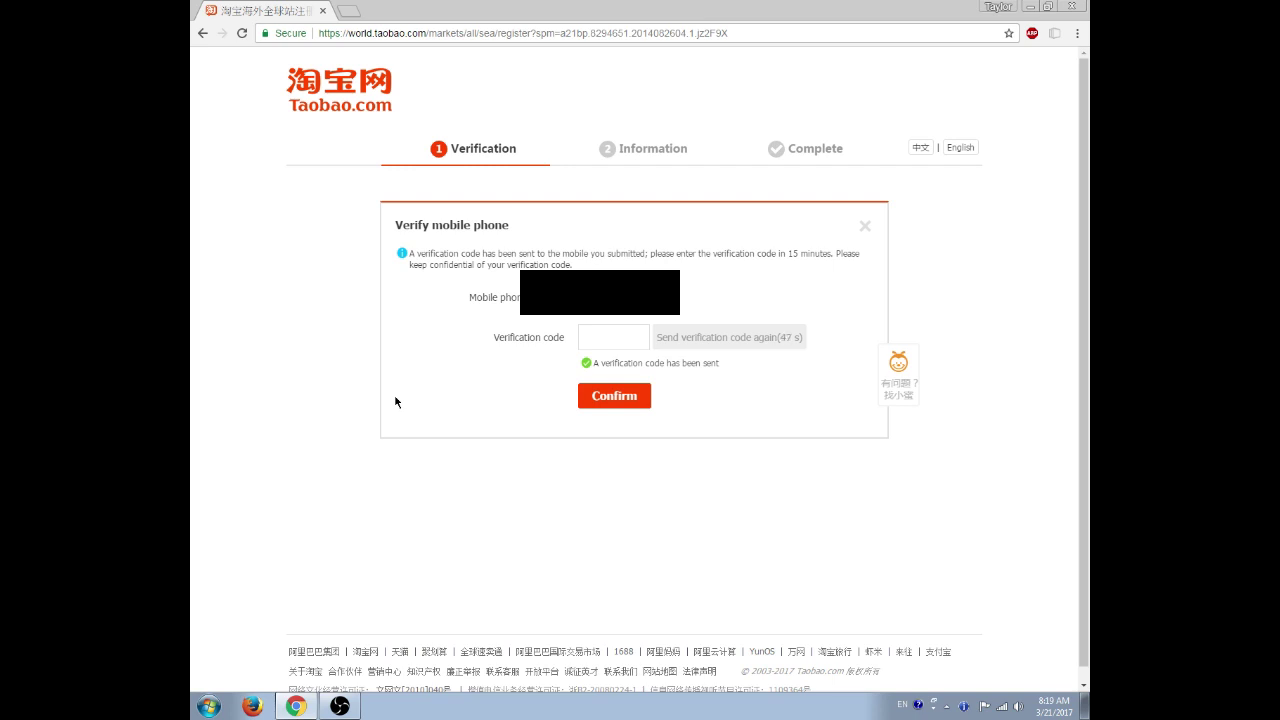
pyautogui.click(618, 335)
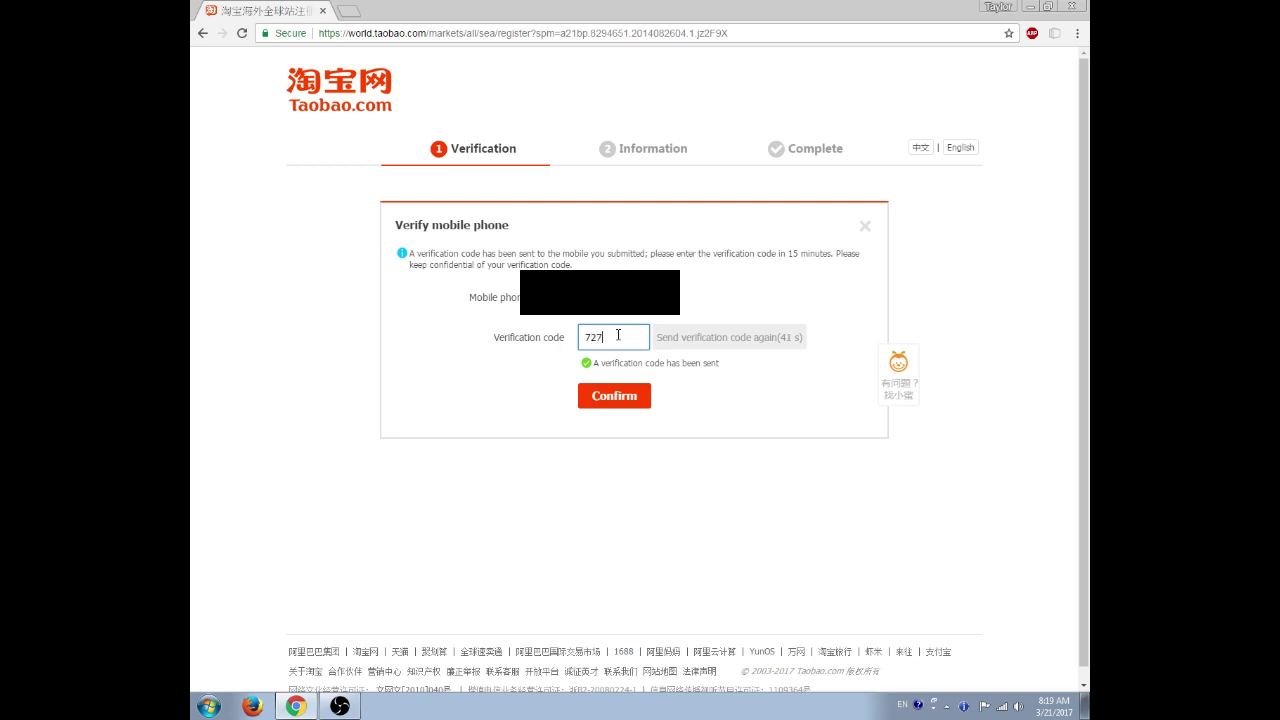
# Step: Enter the texted verification code and confirm it to reach the Information step
pyautogui.click(612, 396)
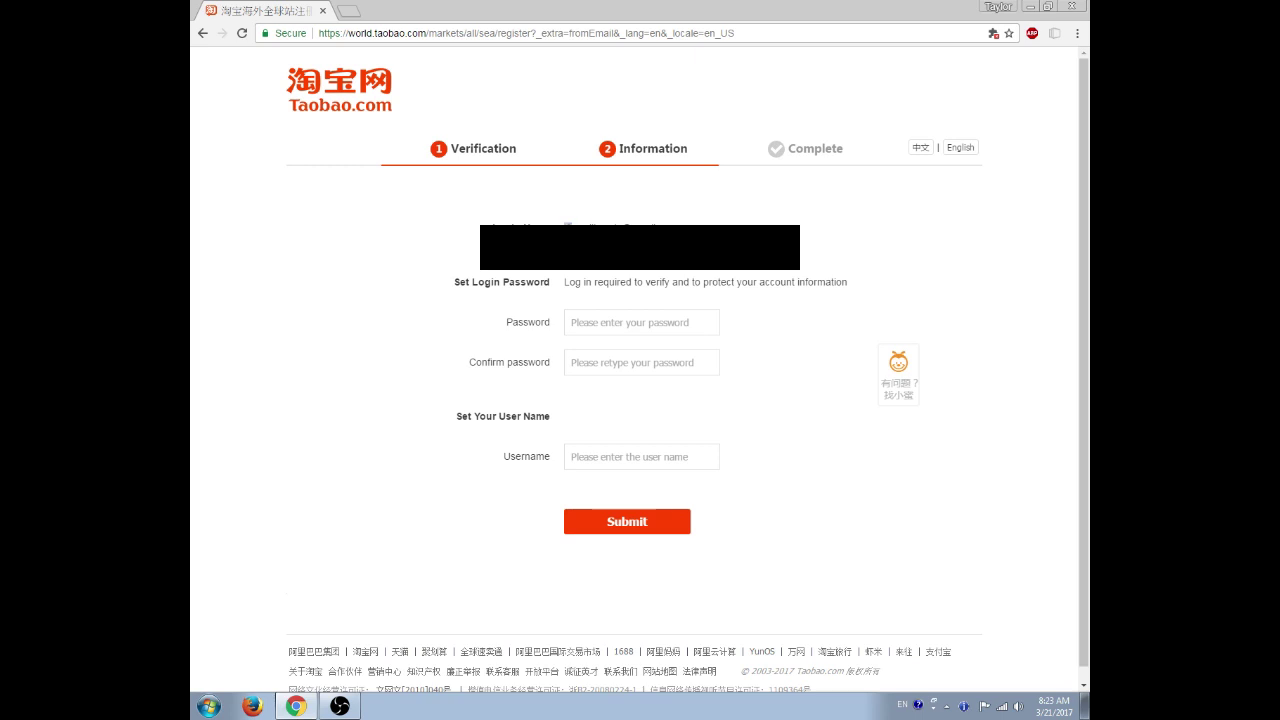
pyautogui.moveTo(567, 225); pyautogui.dragTo(676, 224)
# Step: Start typing the login password in the Set Login Password field
pyautogui.click(575, 323)
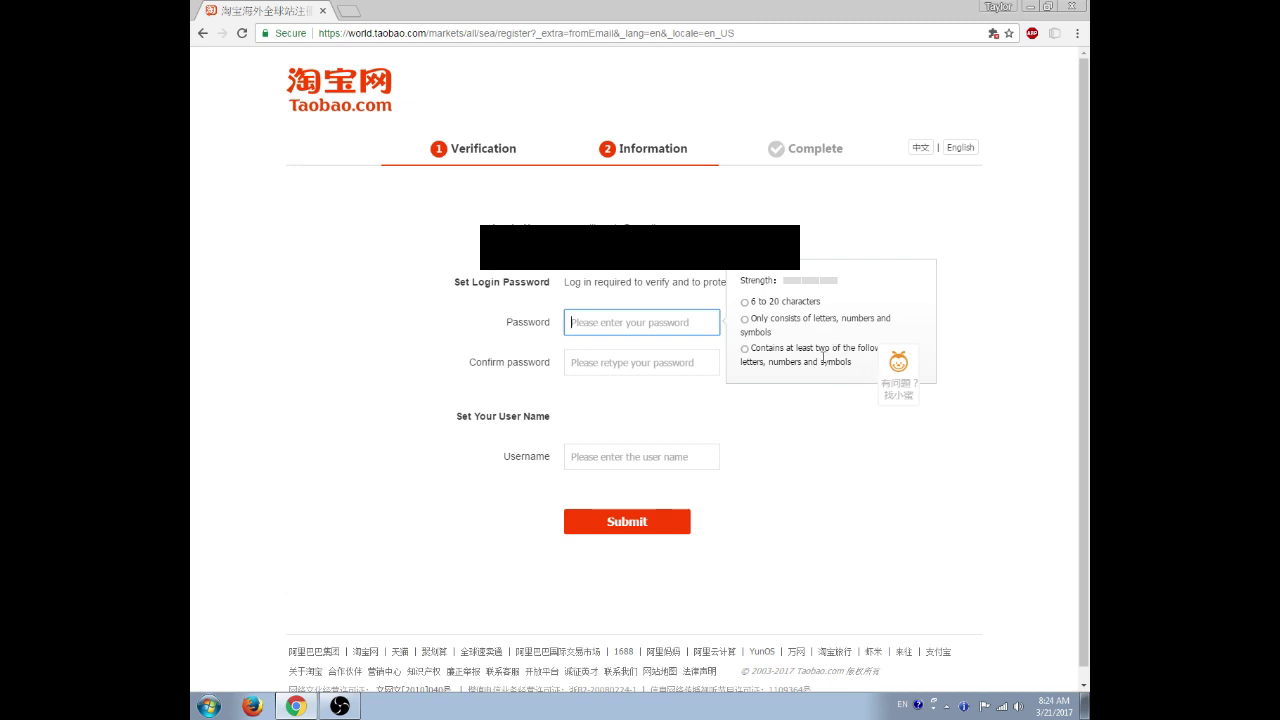
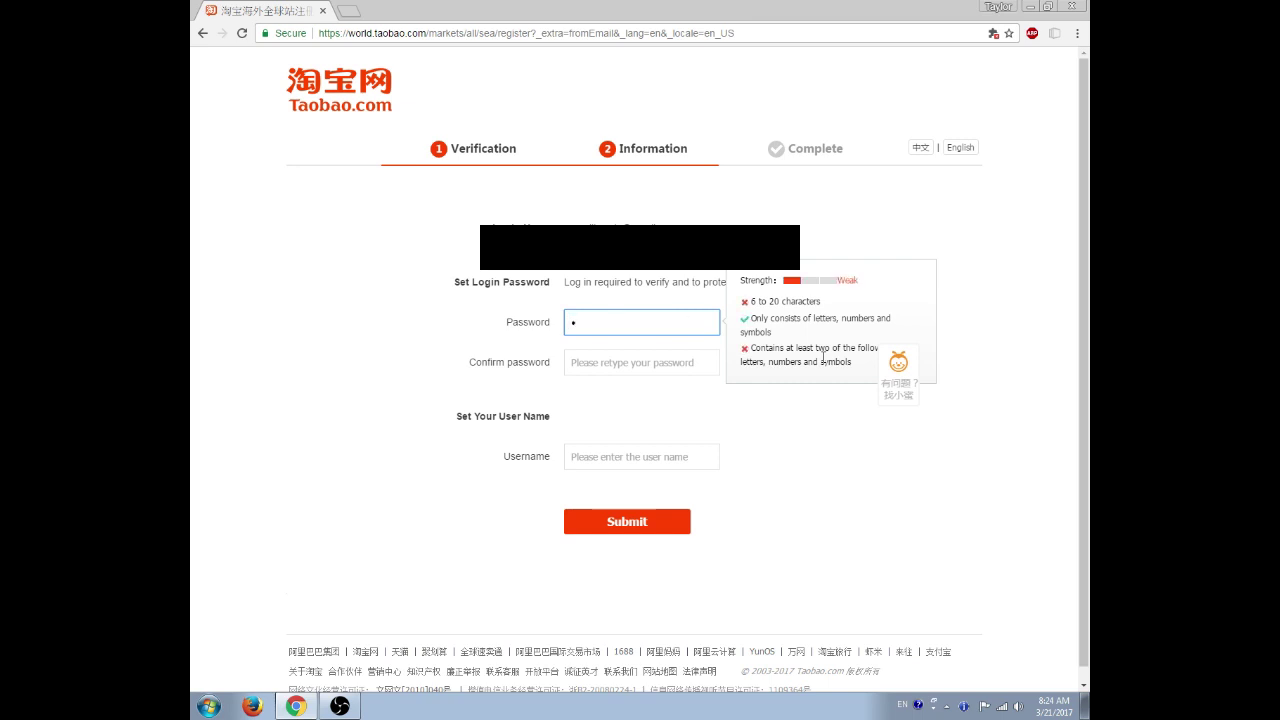
# Step: Finish the login password and retype it in the confirm password field
pyautogui.click(617, 364)
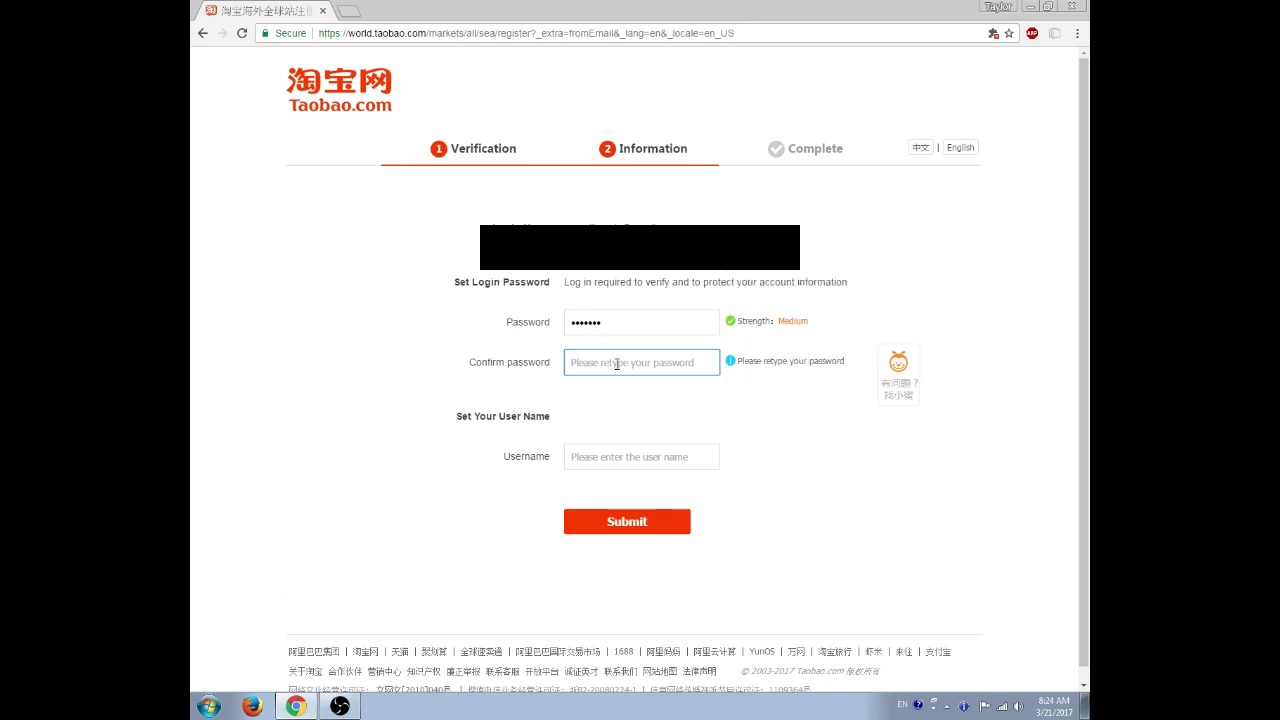
# Step: Replace the taken username with an available one and submit the registration
pyautogui.click(632, 456)
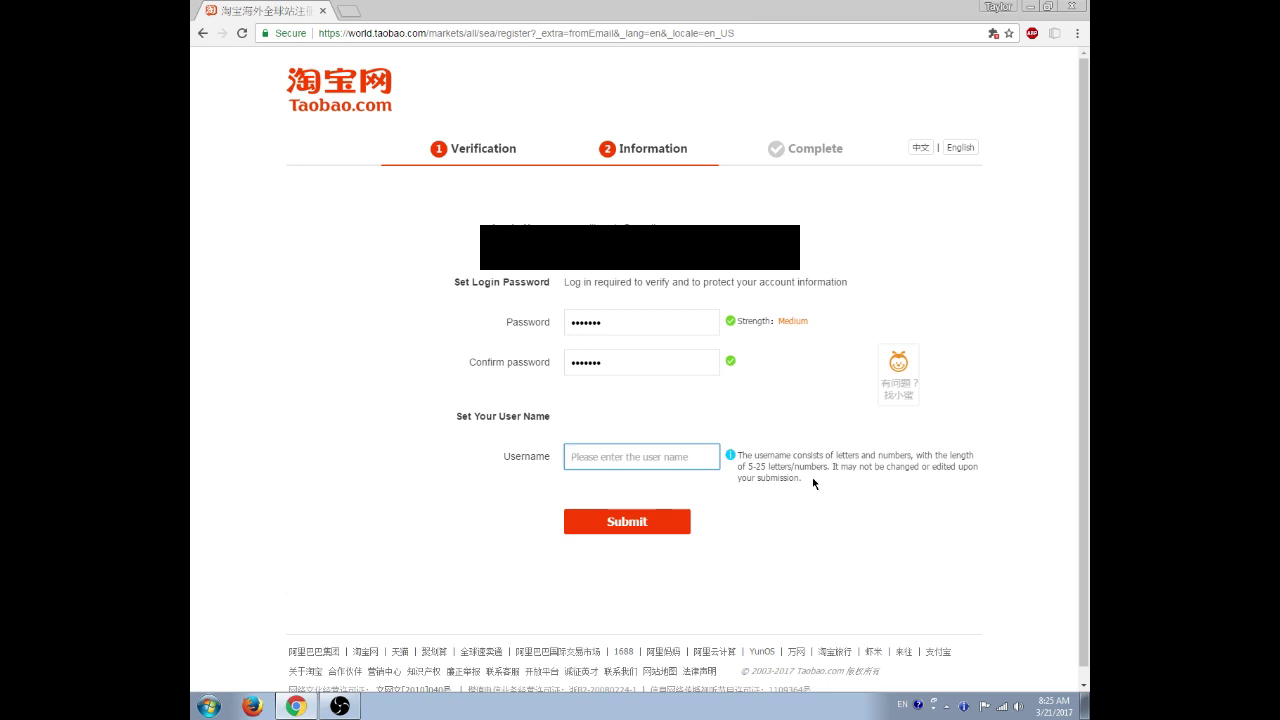
pyautogui.write('1bu2')
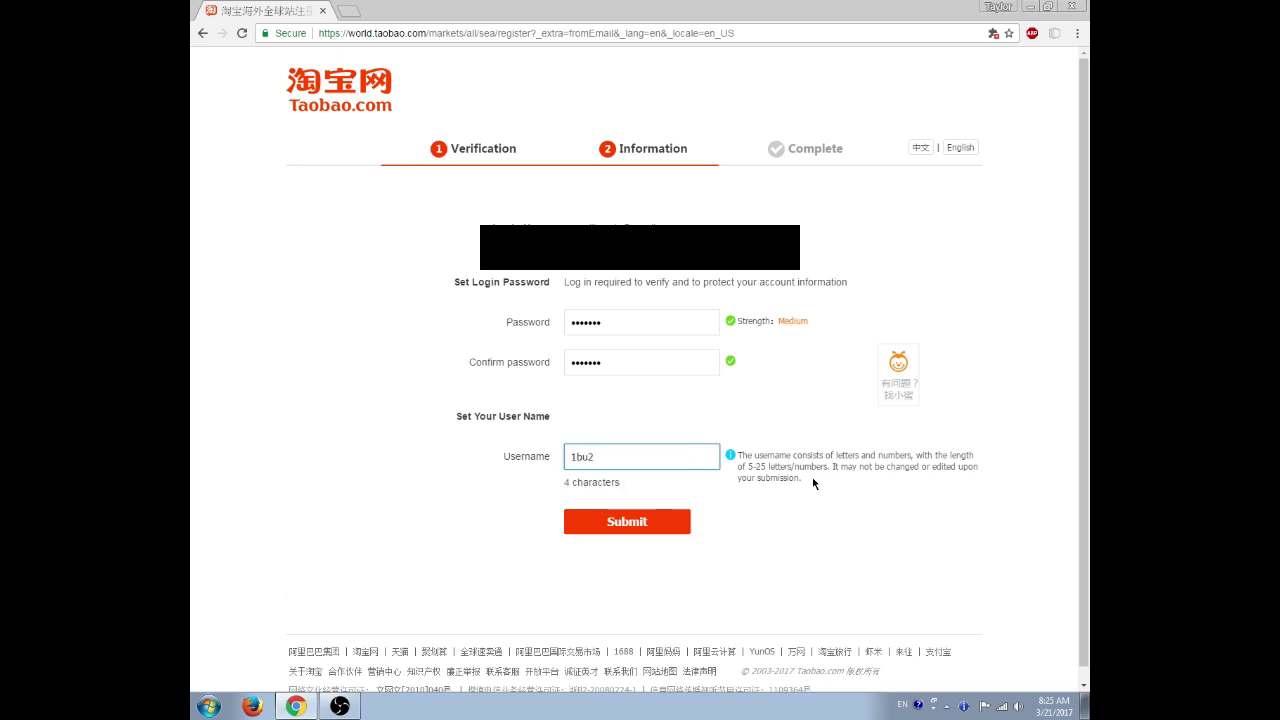
pyautogui.write('bu')
pyautogui.click(628, 523)
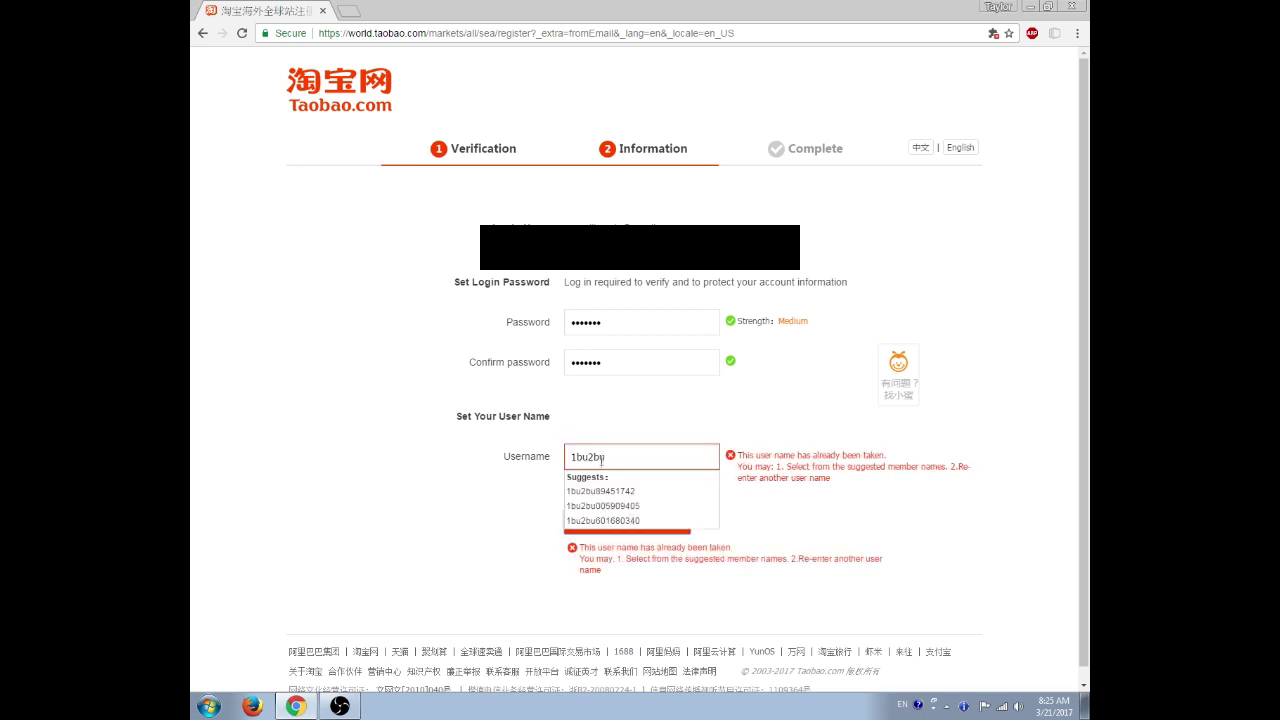
pyautogui.moveTo(601, 459); pyautogui.dragTo(523, 517)
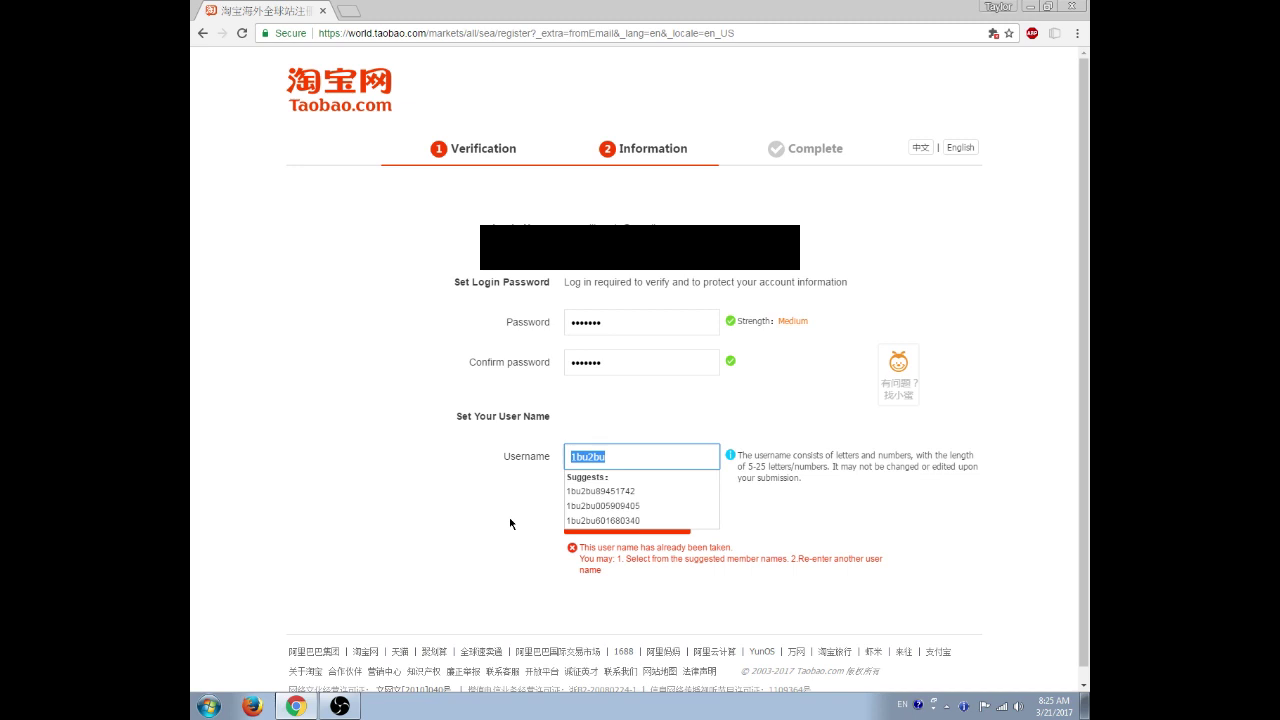
pyautogui.write('1bo2bo')
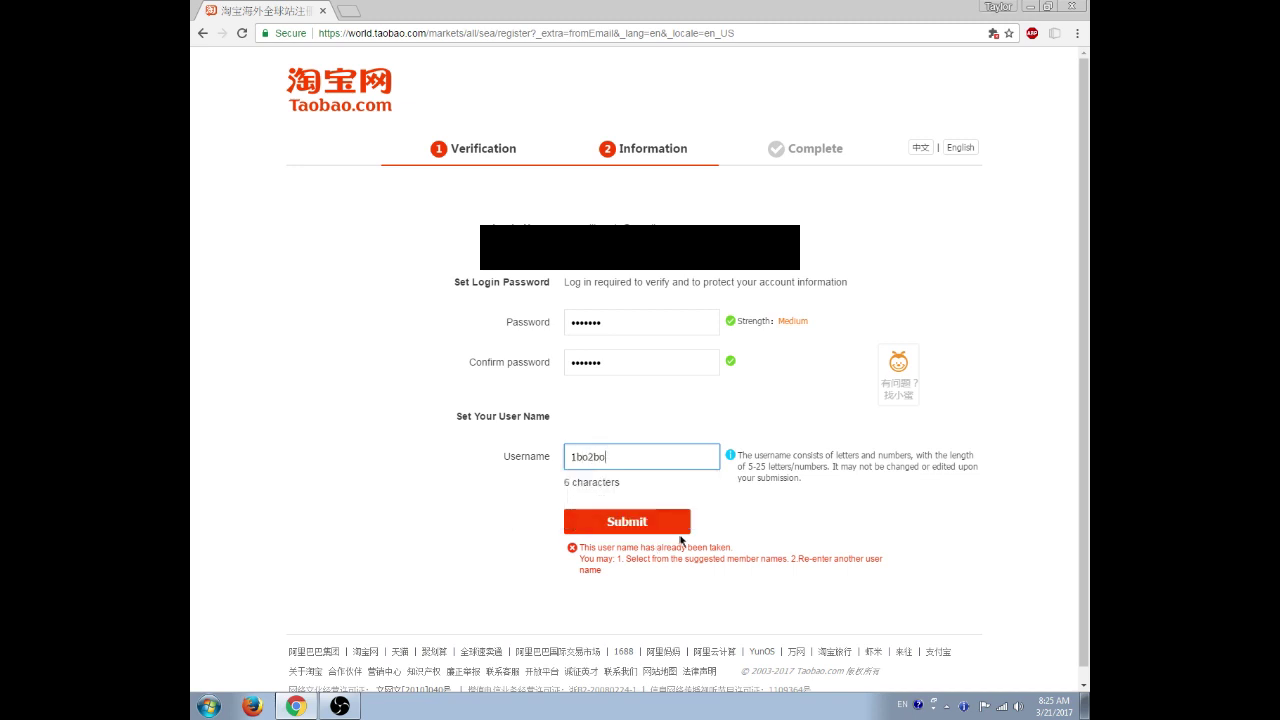
pyautogui.click(680, 523)
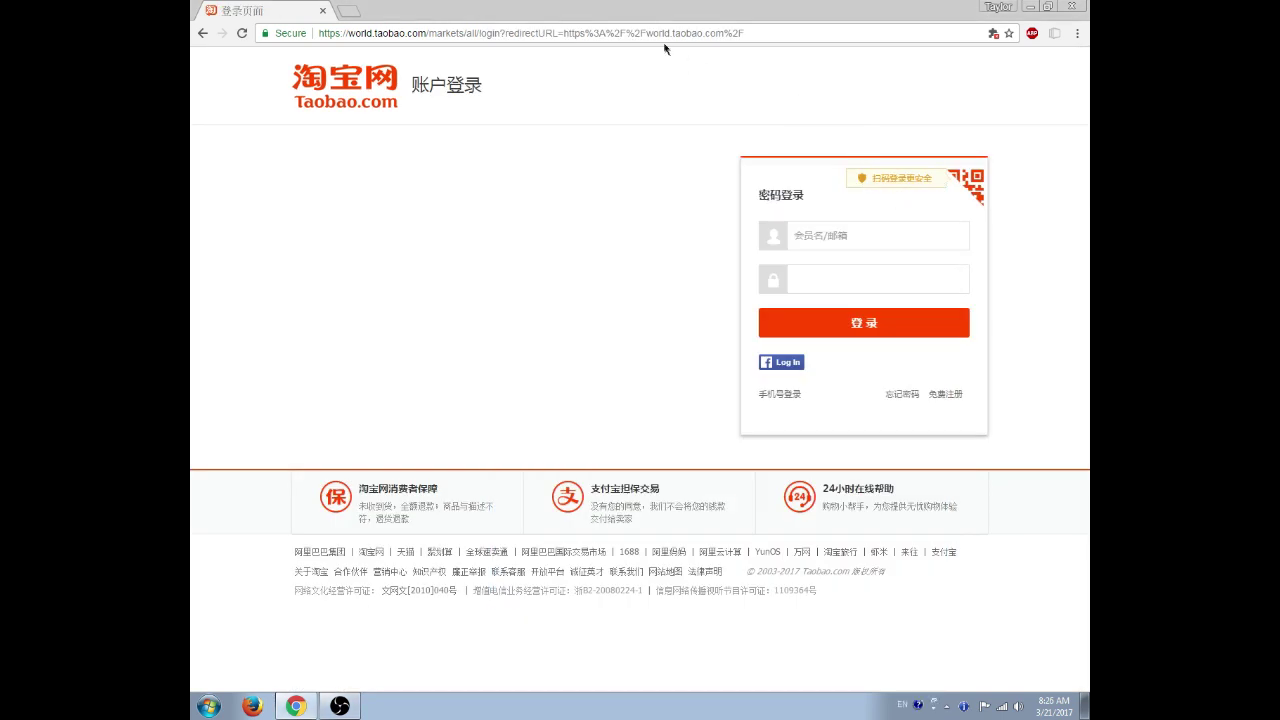
# Step: Trim the address to world.taobao.com and load the homepage
pyautogui.moveTo(749, 35); pyautogui.dragTo(430, 34)
pyautogui.press('BackSpace')
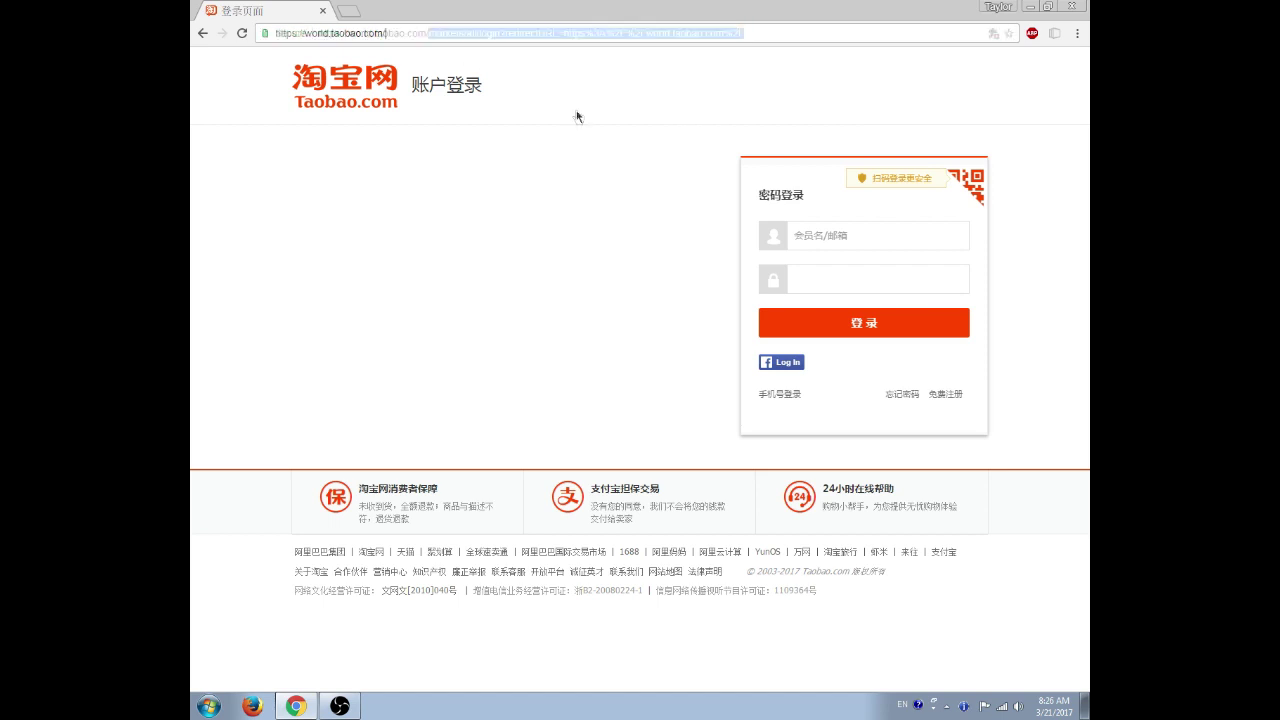
pyautogui.press('Return')
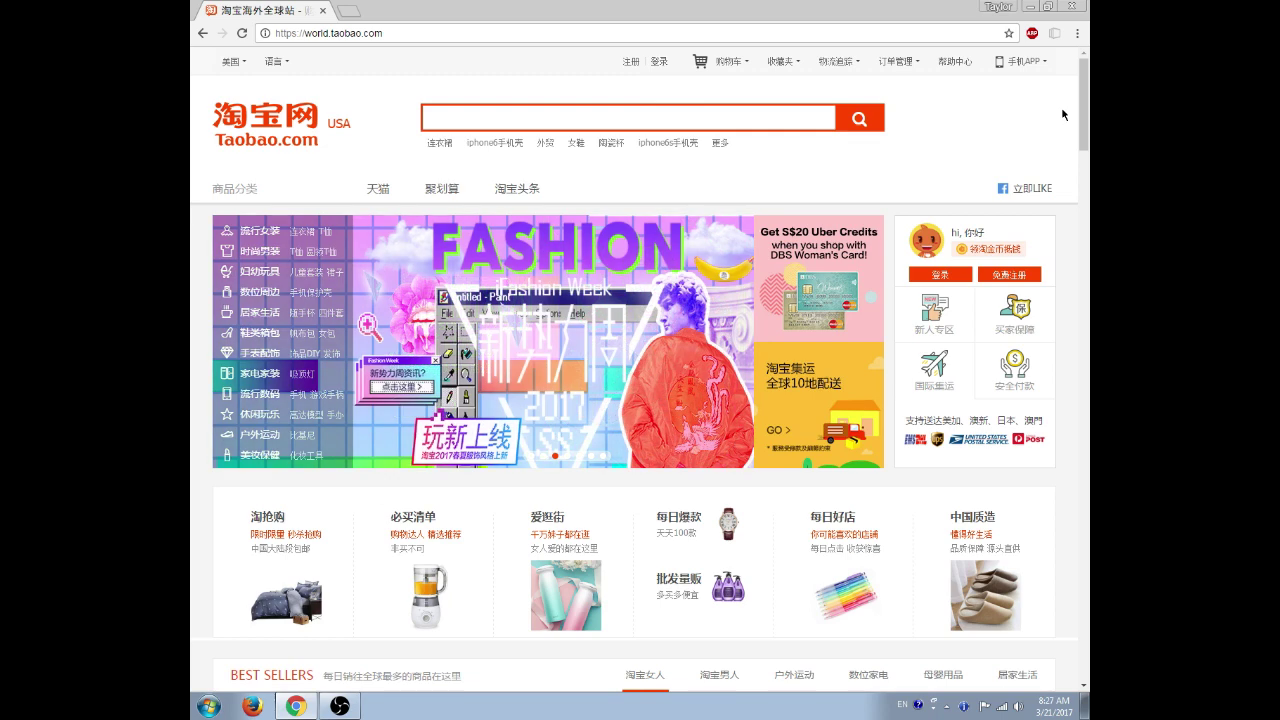
# Step: Translate the homepage into English and go to the account login page
pyautogui.rightClick(1066, 122)
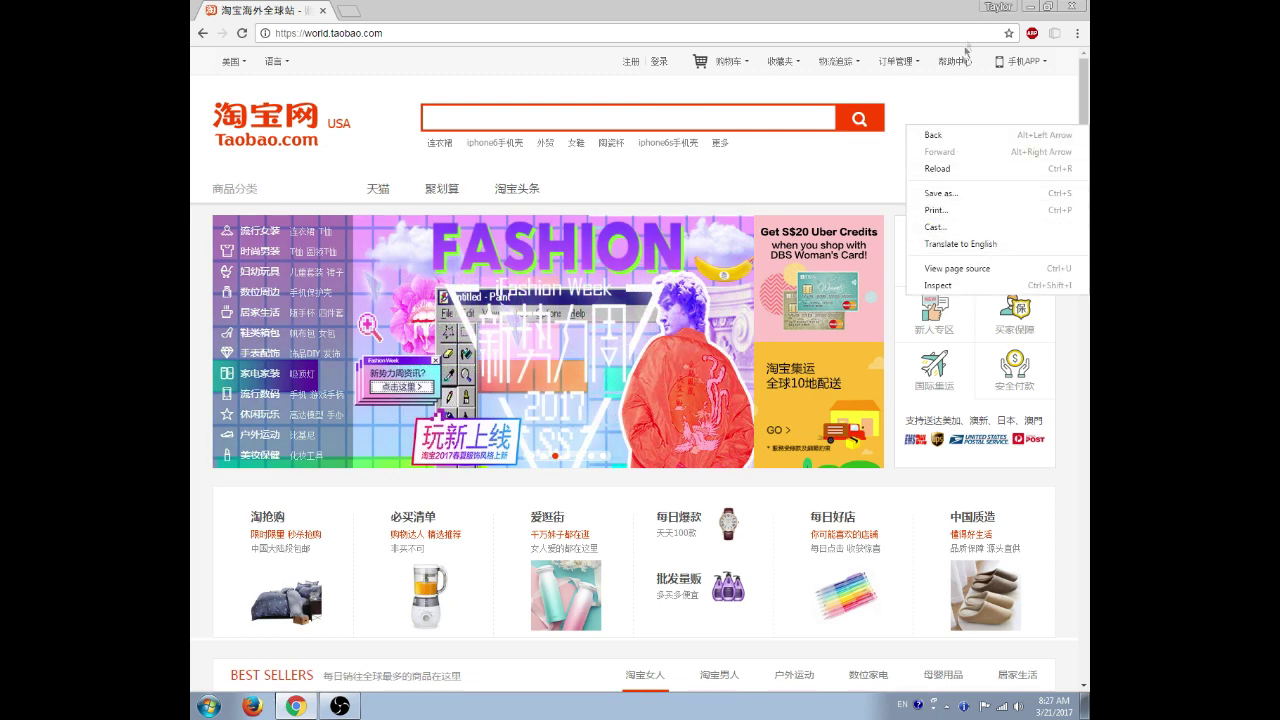
pyautogui.rightClick(952, 109)
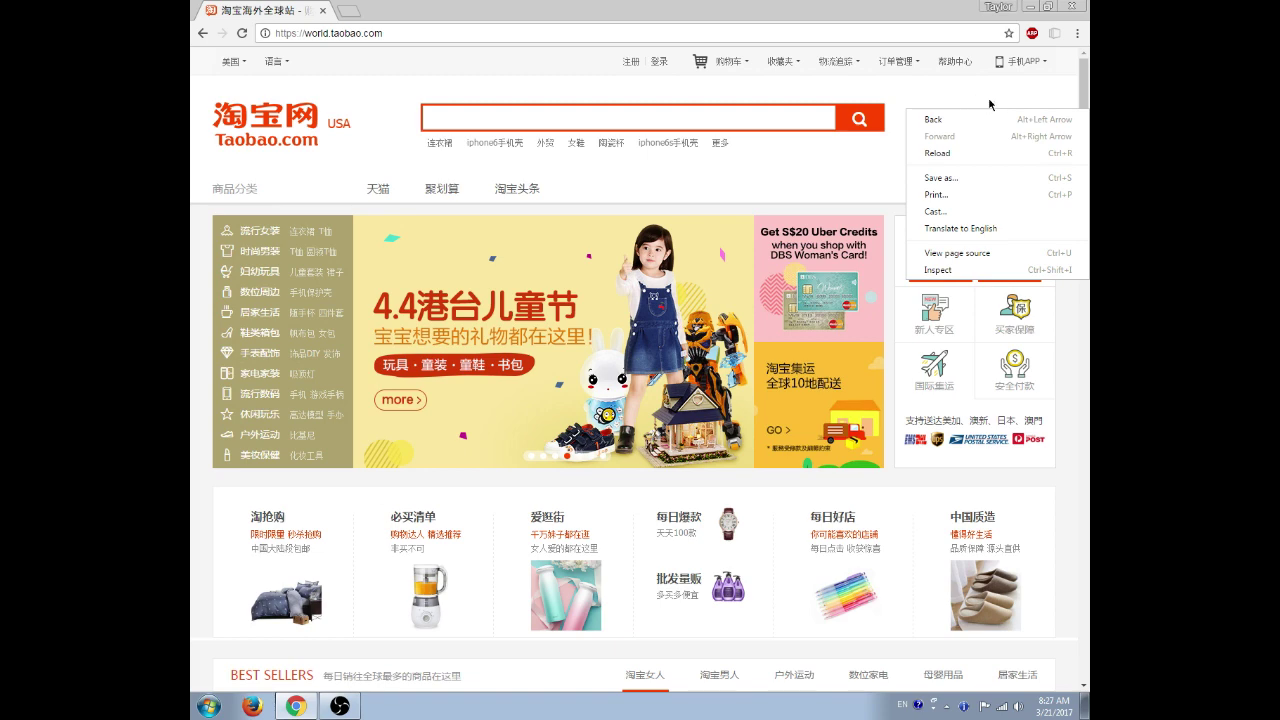
pyautogui.click(960, 228)
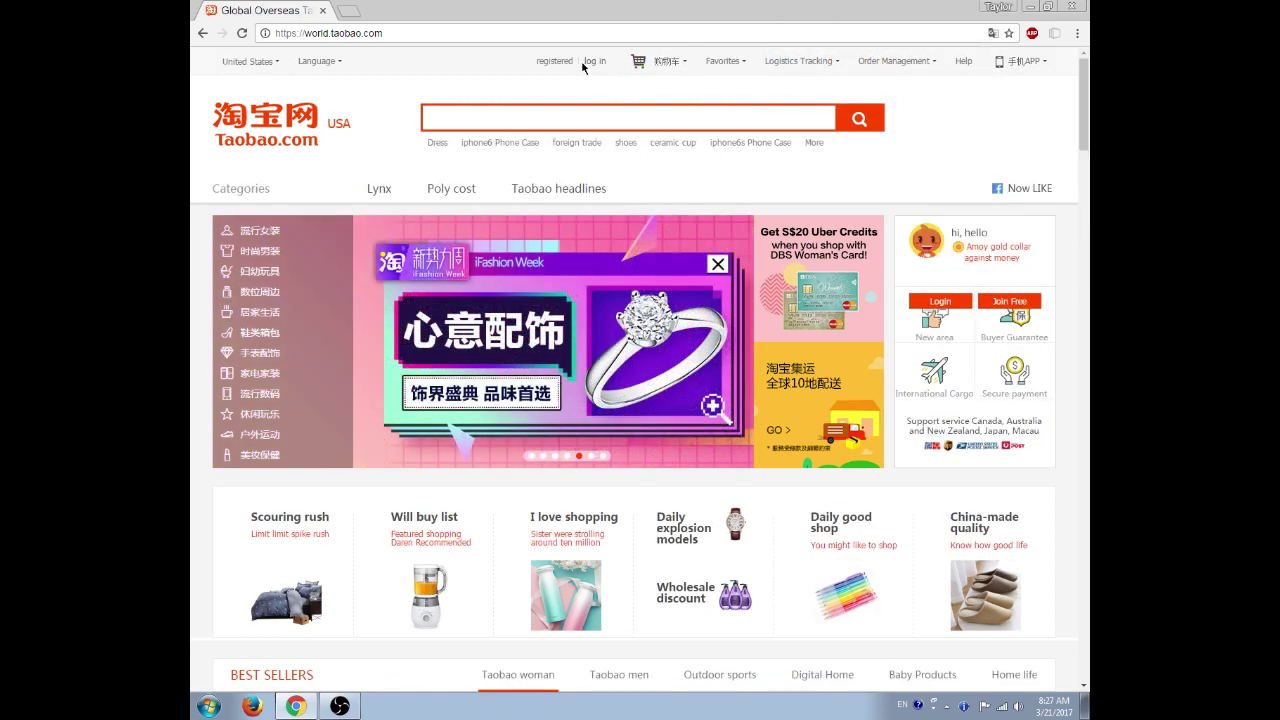
pyautogui.click(593, 64)
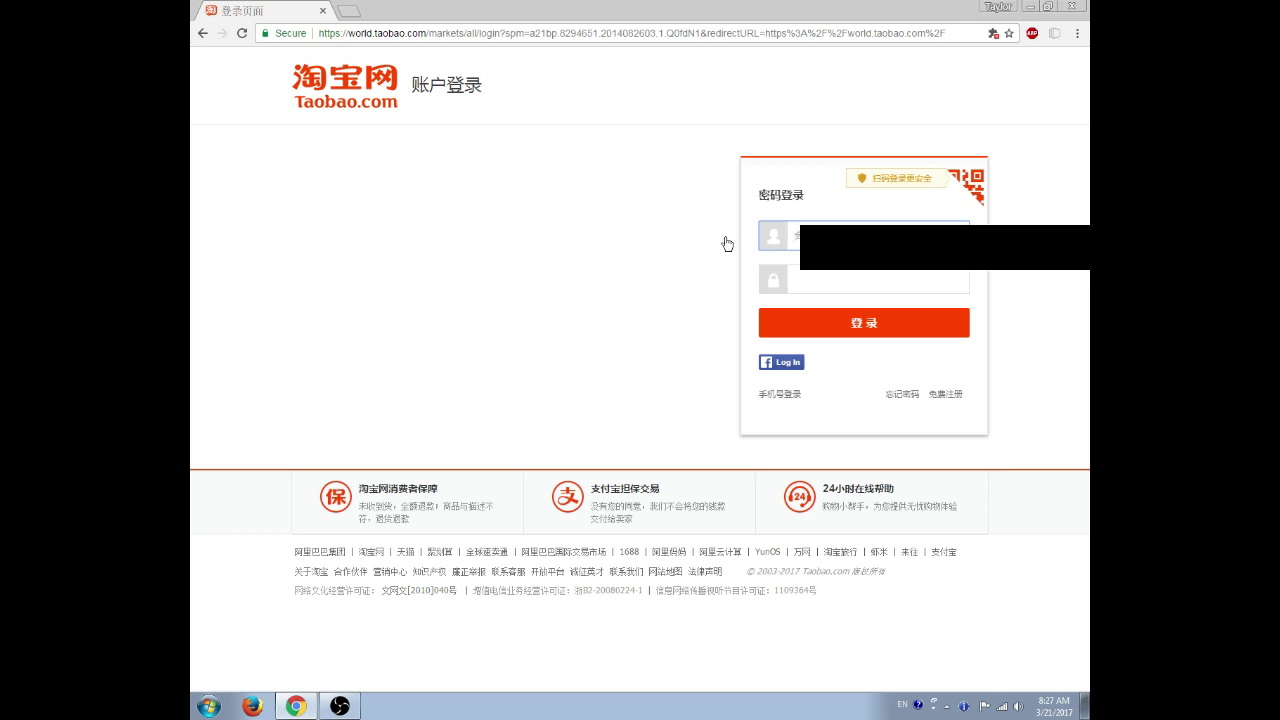
# Step: Enter the account username on the Taobao login page and move to the password field
pyautogui.write('m')
pyautogui.click(838, 287)
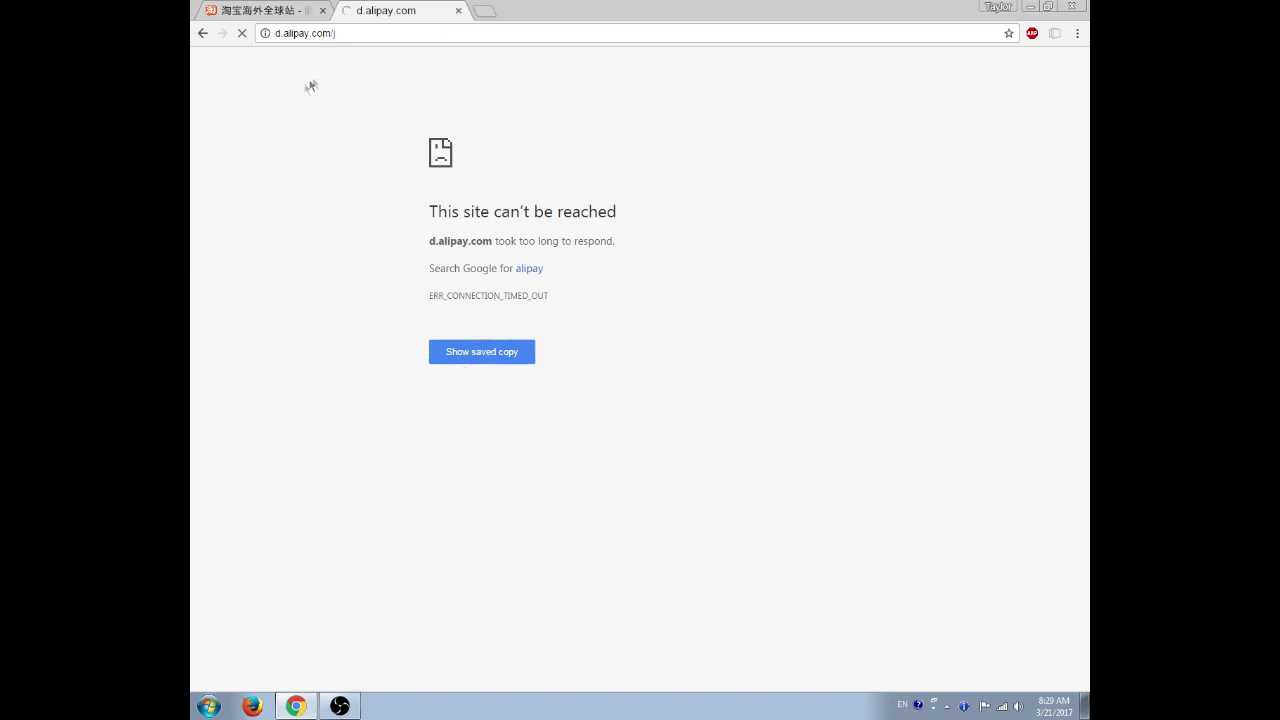
# Step: Close the d.alipay.com tab showing ERR_CONNECTION_TIMED_OUT
pyautogui.click(458, 10)
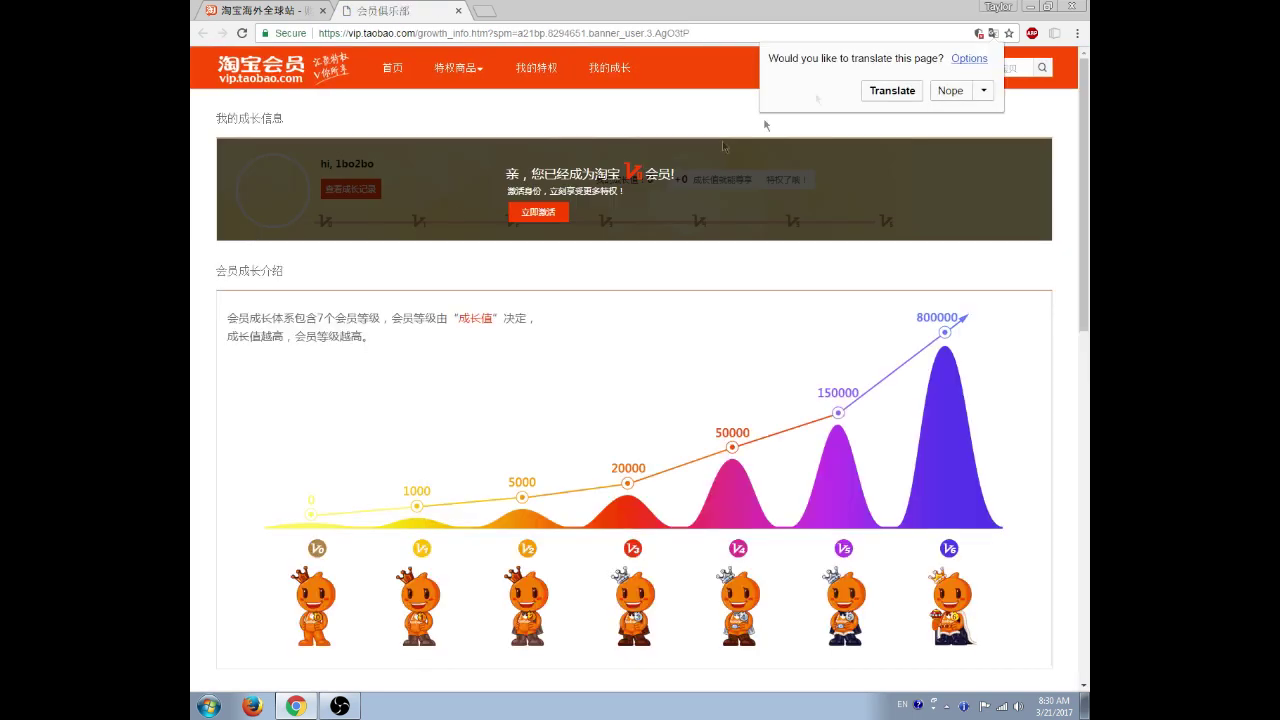
# Step: Translate the member club page to English, activate VIP membership, and acknowledge the success message
pyautogui.click(891, 91)
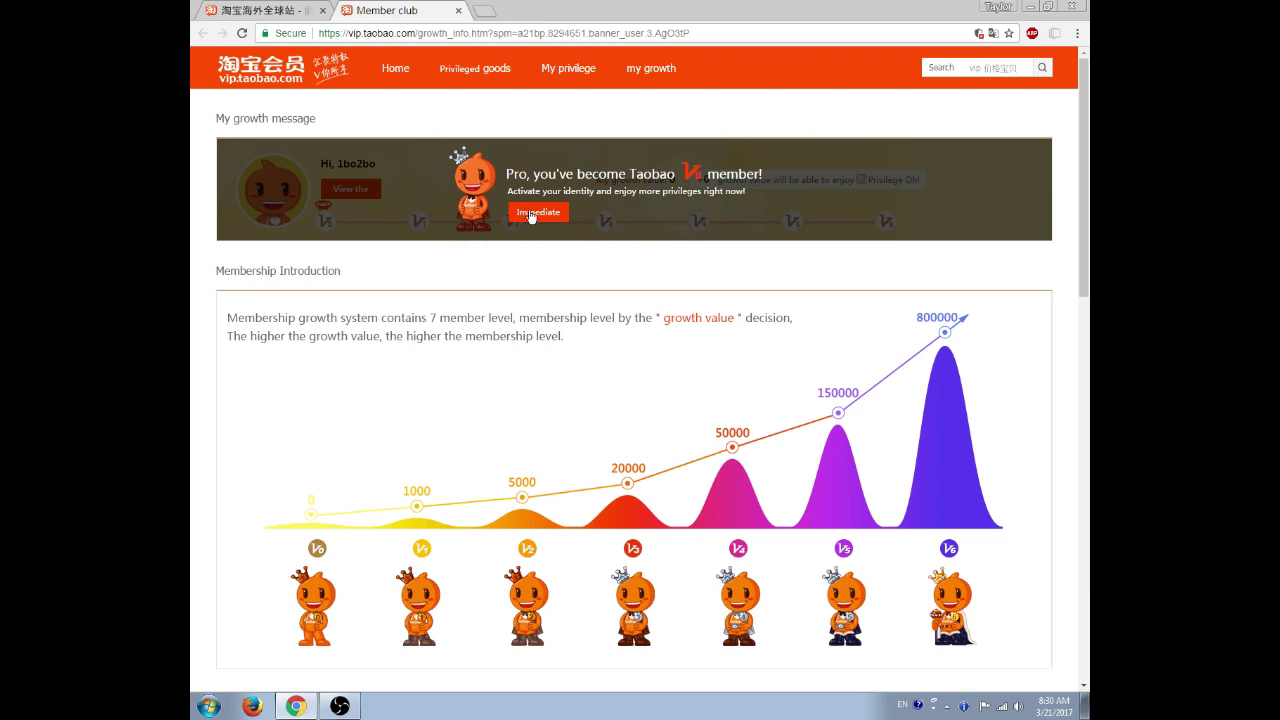
pyautogui.moveTo(528, 218)
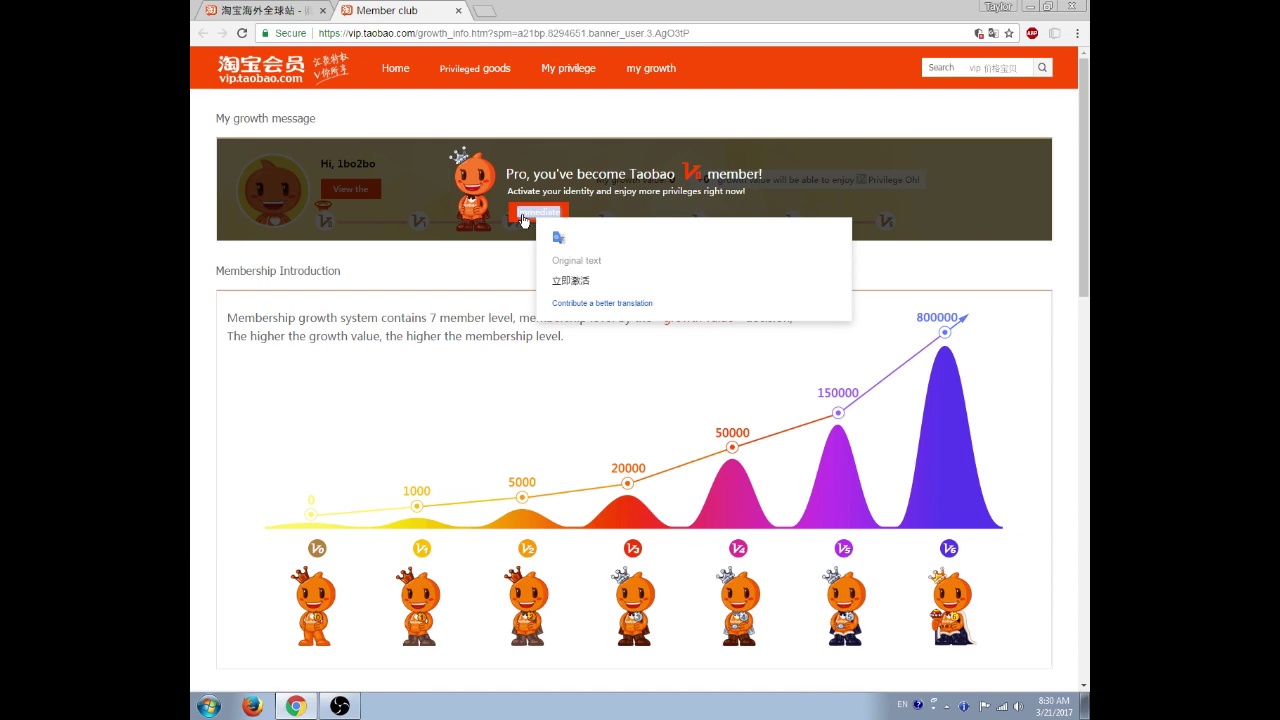
pyautogui.click(524, 219)
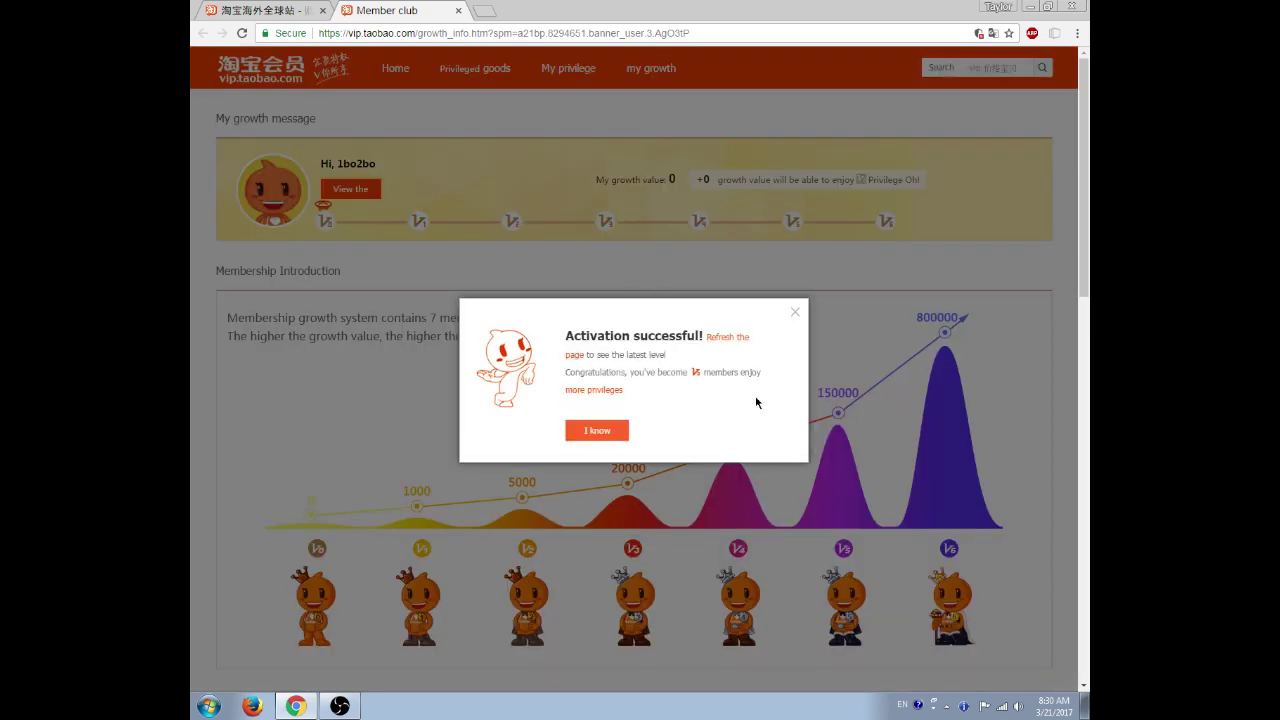
pyautogui.click(606, 437)
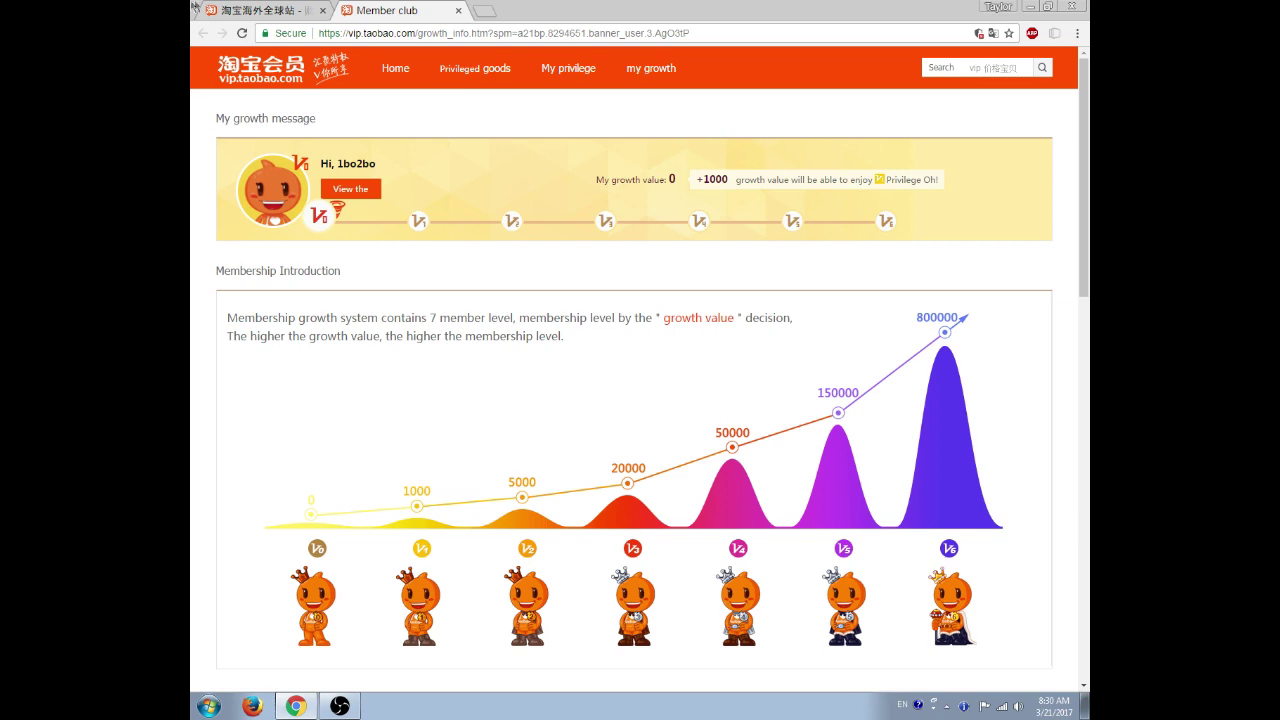
# Step: Close the Member club tab to return to the signed-in world.taobao.com homepage
pyautogui.click(459, 10)
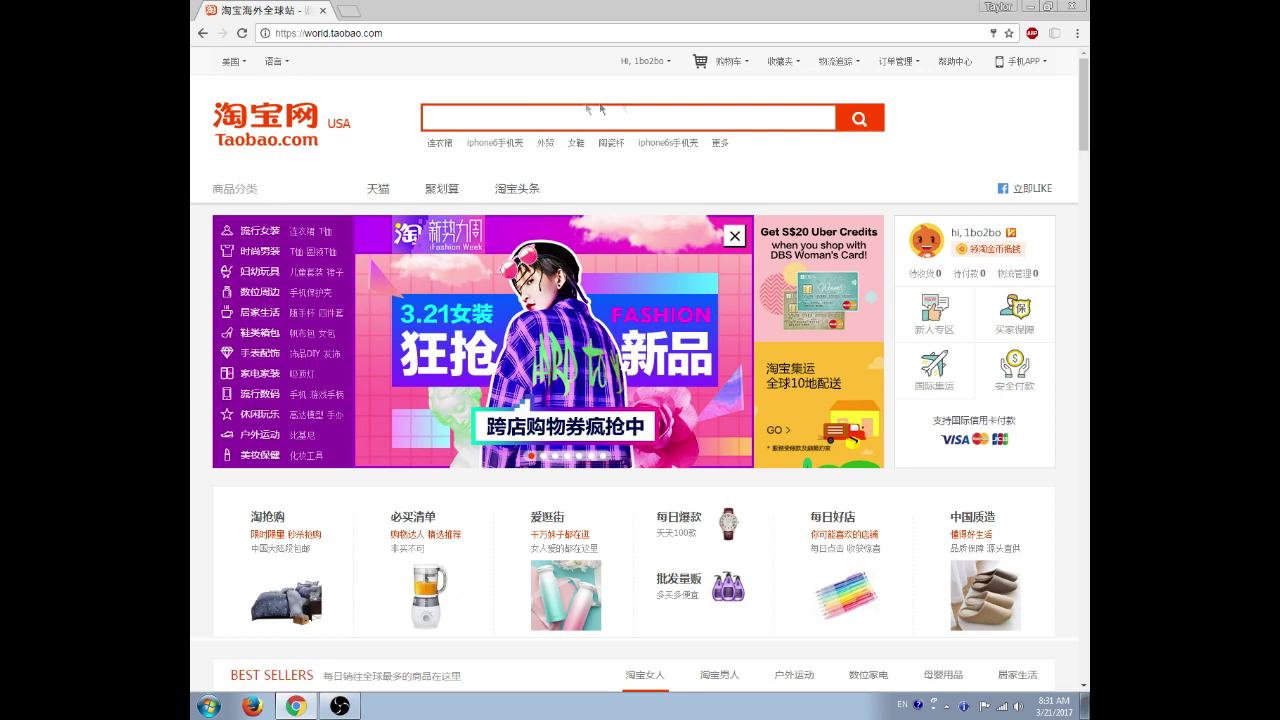